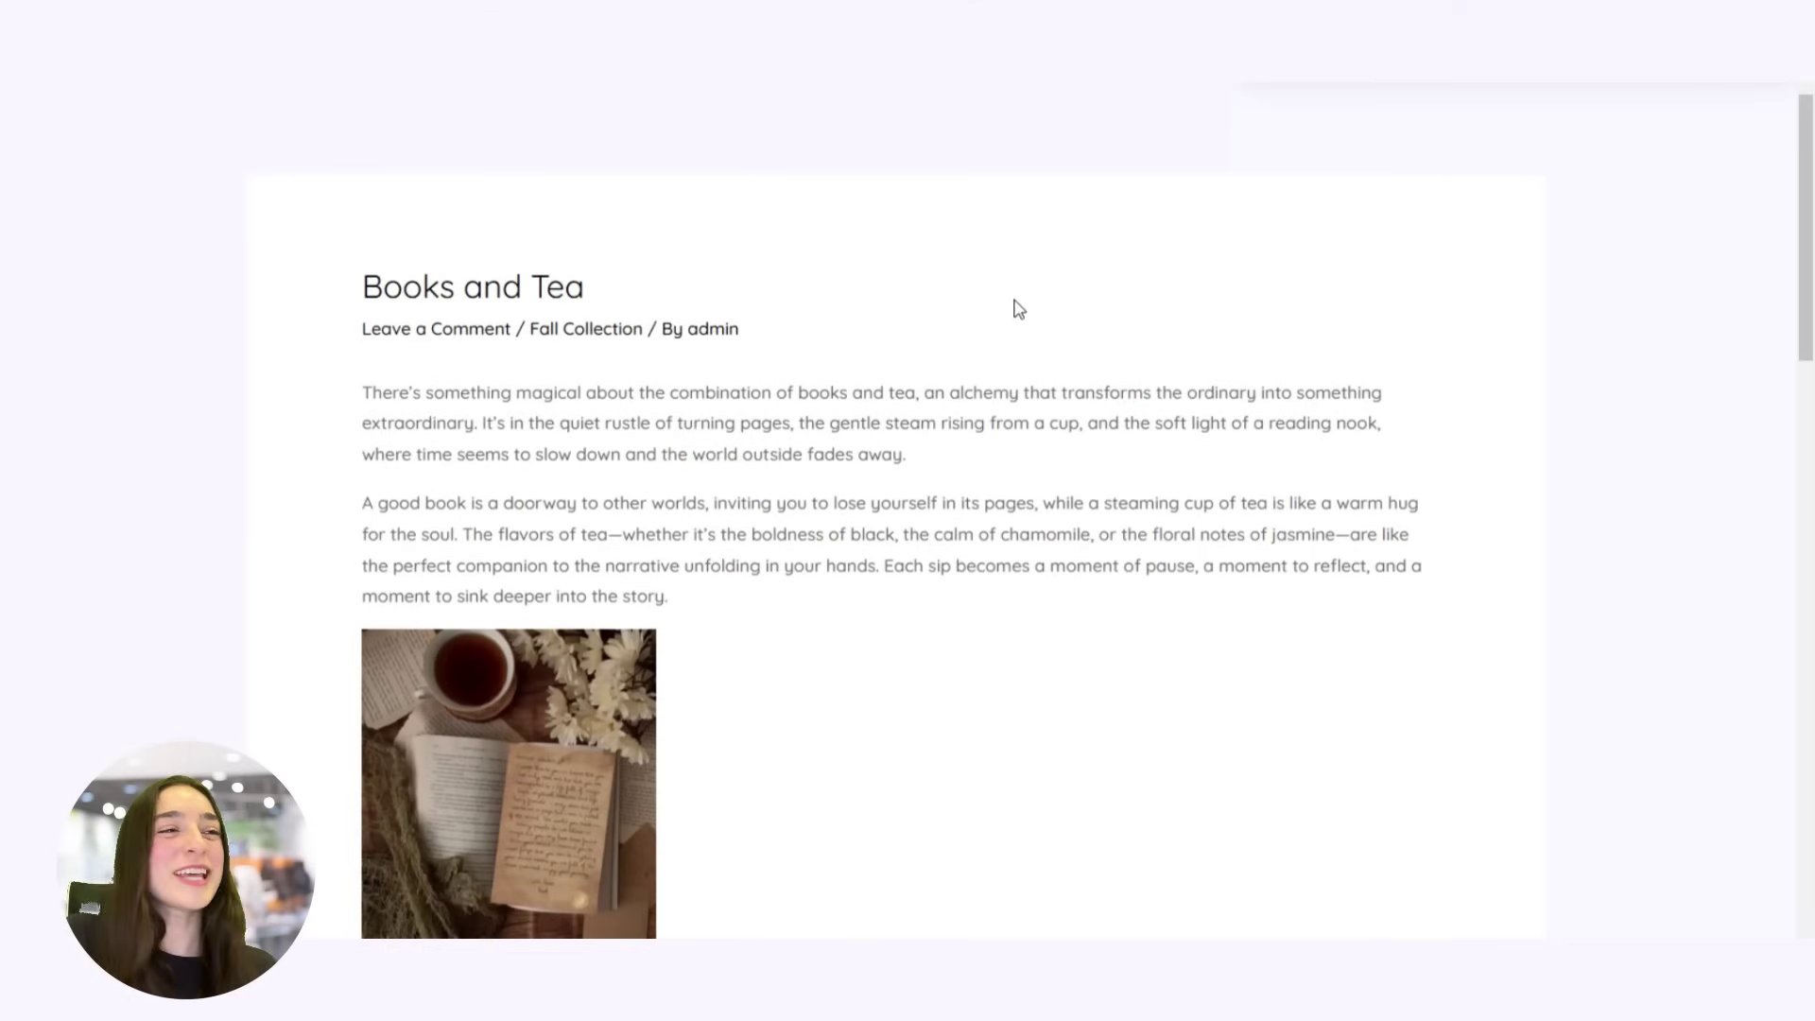
View the top-left gallery photo enlarged with its caption, then close it
{"action": "scroll", "coordinate": [956, 426], "scroll_direction": "down", "scroll_amount": 4}
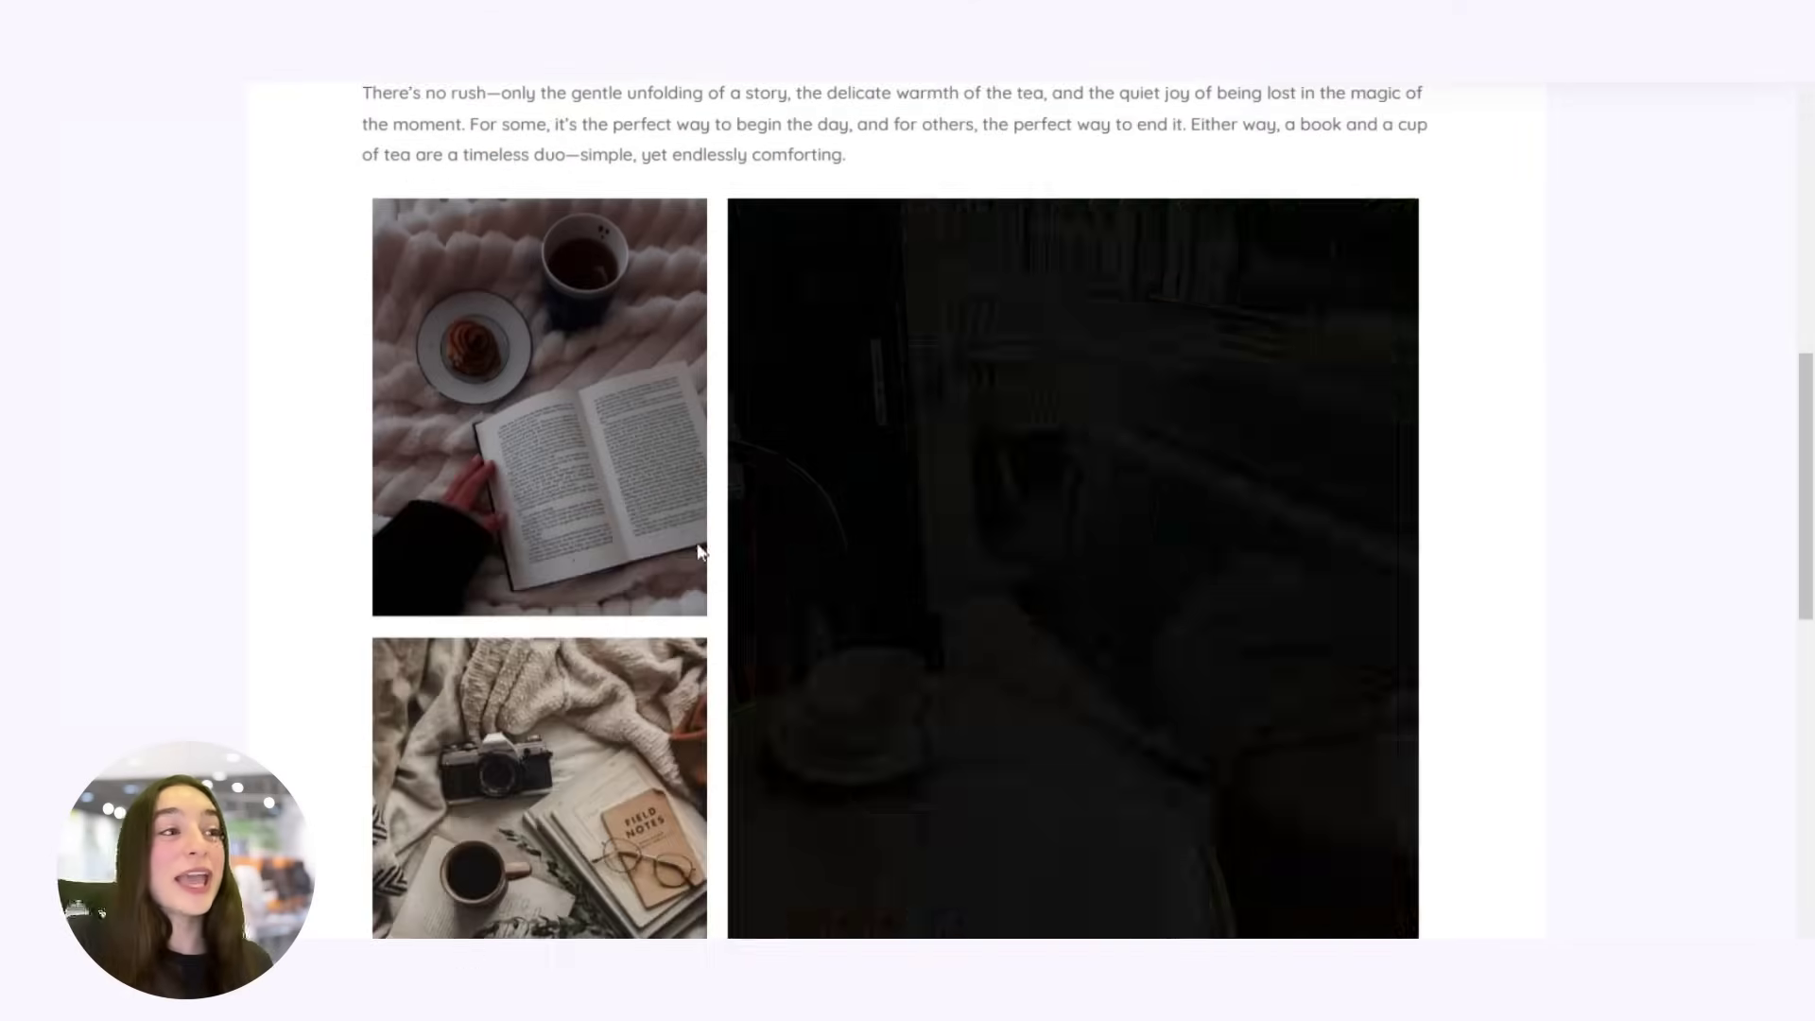
{"action": "scroll", "coordinate": [928, 632], "scroll_direction": "down", "scroll_amount": 2}
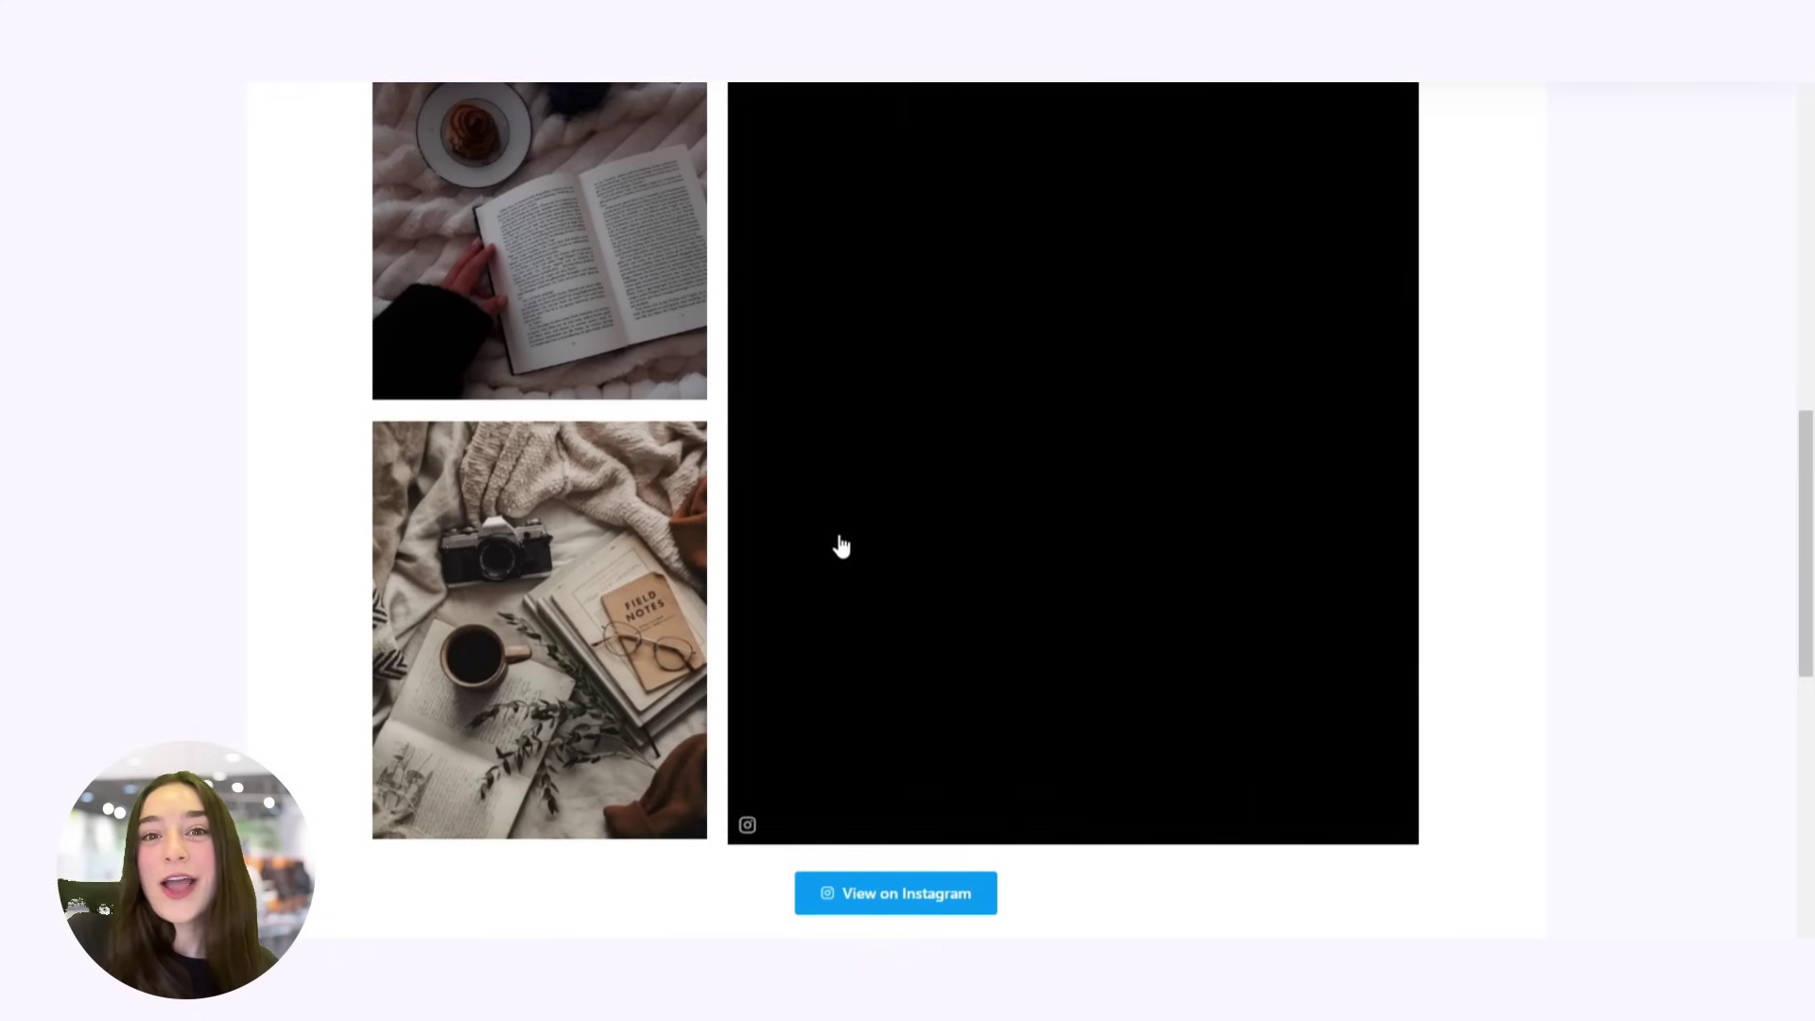
{"action": "scroll", "coordinate": [839, 543], "scroll_direction": "down", "scroll_amount": 1}
{"action": "scroll", "coordinate": [610, 535], "scroll_direction": "up", "scroll_amount": 1}
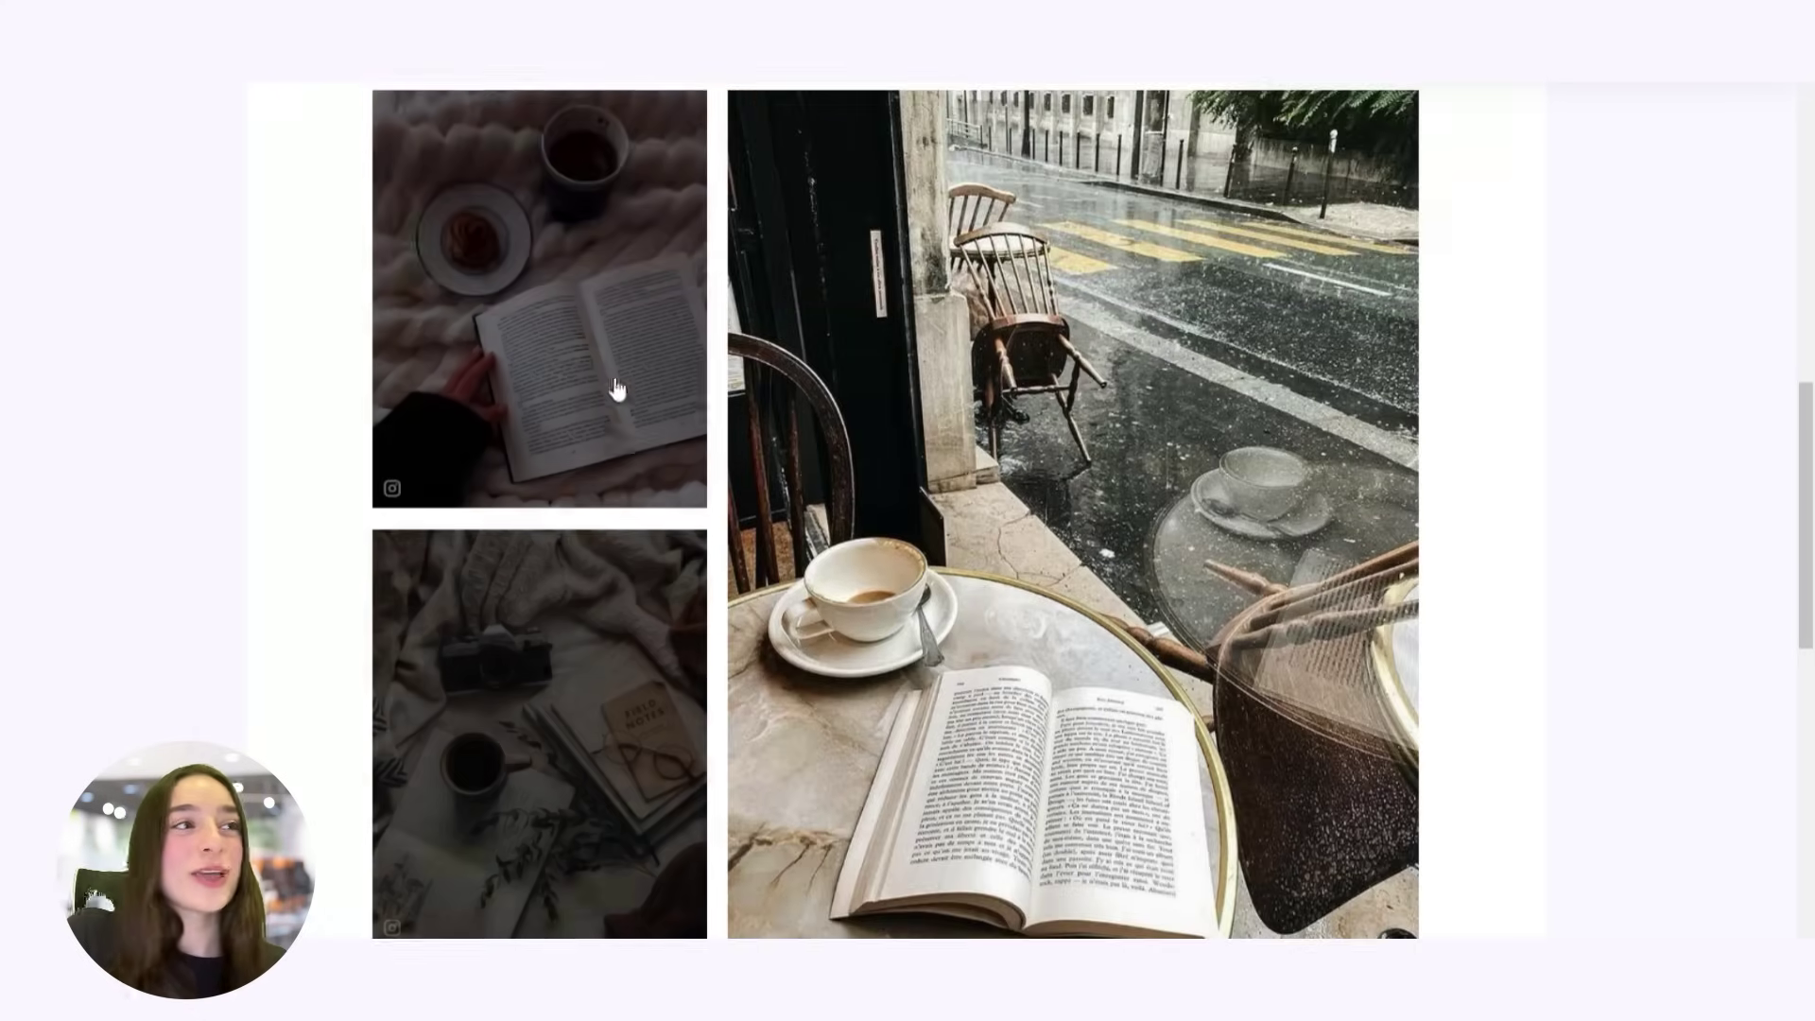
{"action": "left_click", "coordinate": [584, 354]}
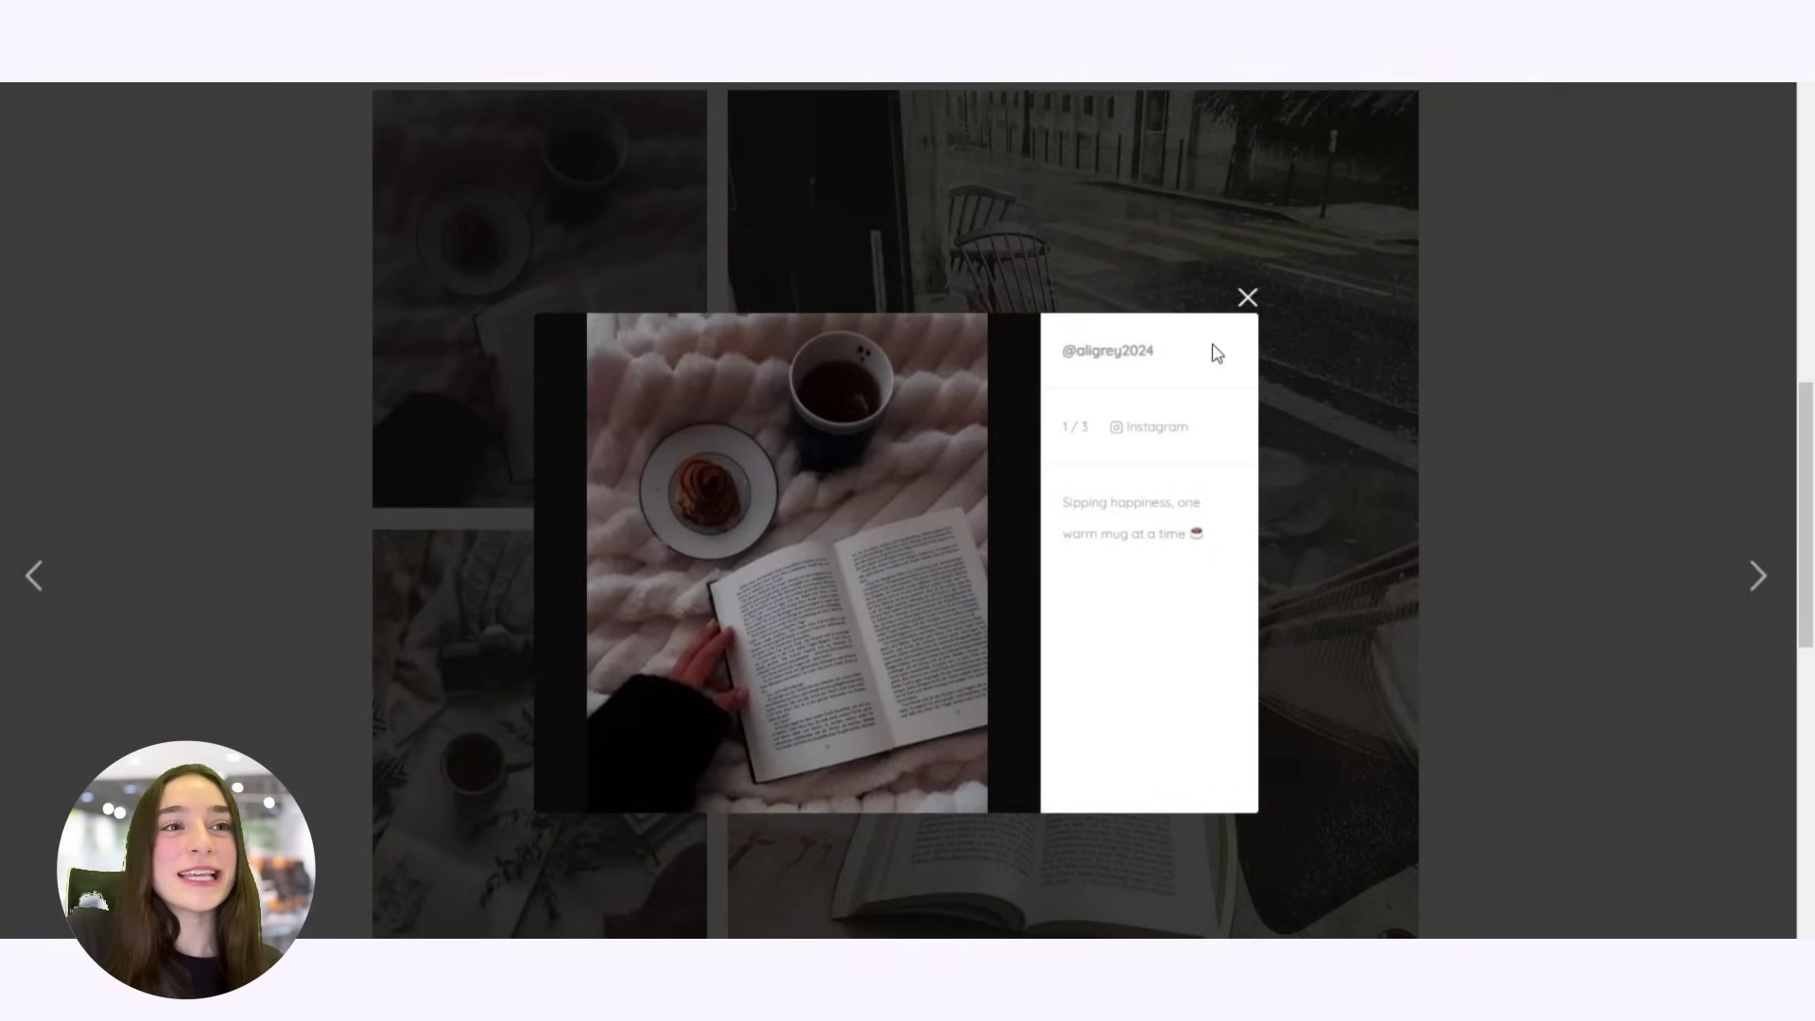
{"action": "left_click", "coordinate": [1253, 299]}
Visit the gallery's linked Instagram profile and dismiss the sign-up prompt
{"action": "scroll", "coordinate": [1039, 529], "scroll_direction": "down", "scroll_amount": 1}
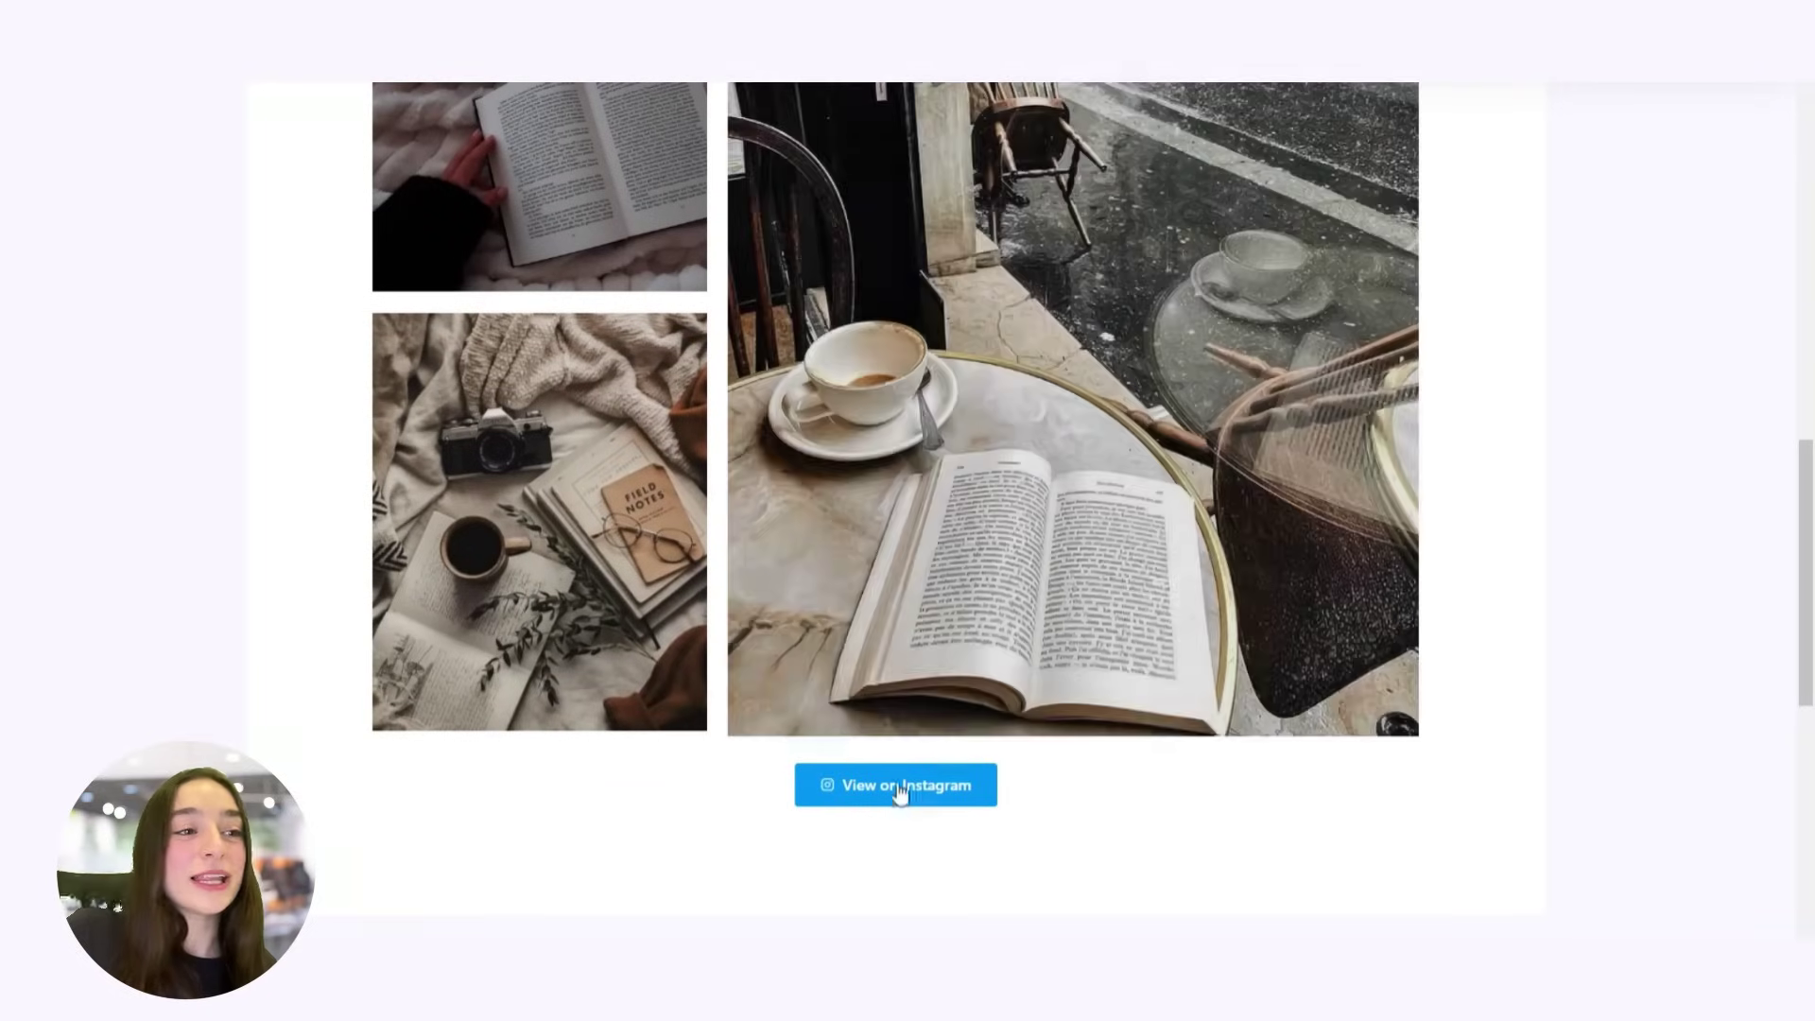
{"action": "left_click", "coordinate": [898, 792]}
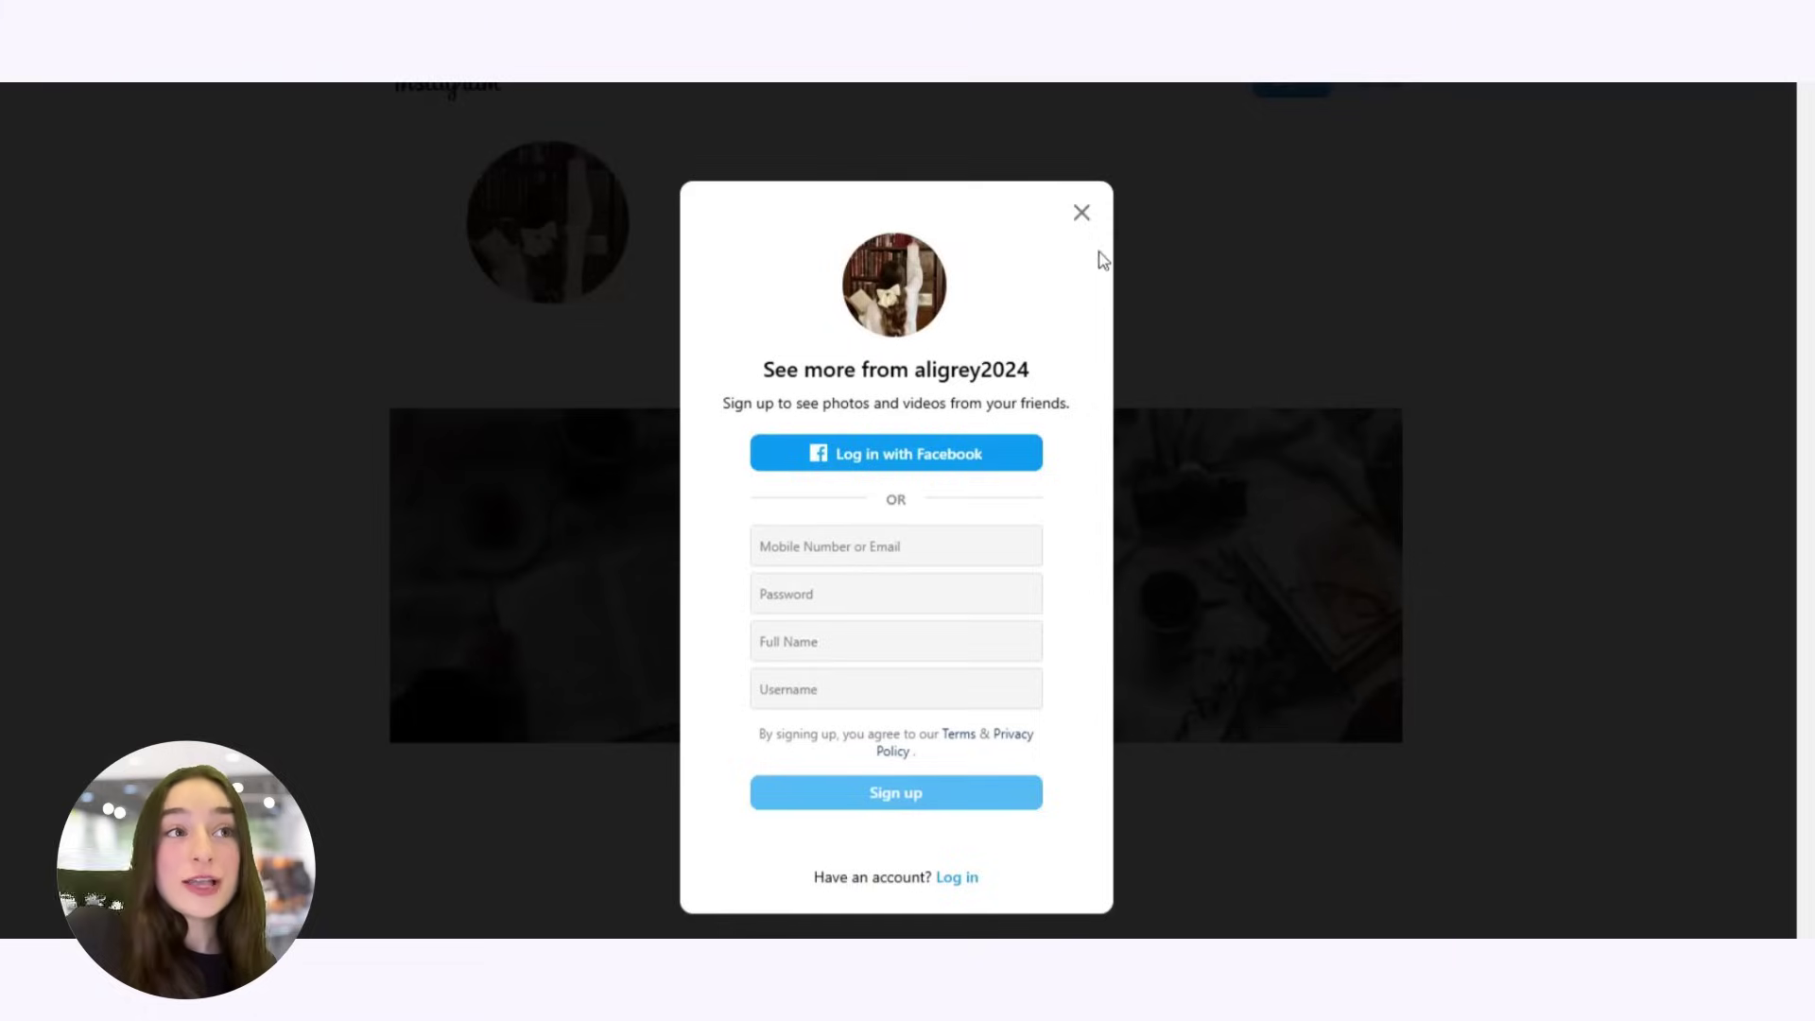
{"action": "left_click", "coordinate": [1084, 219]}
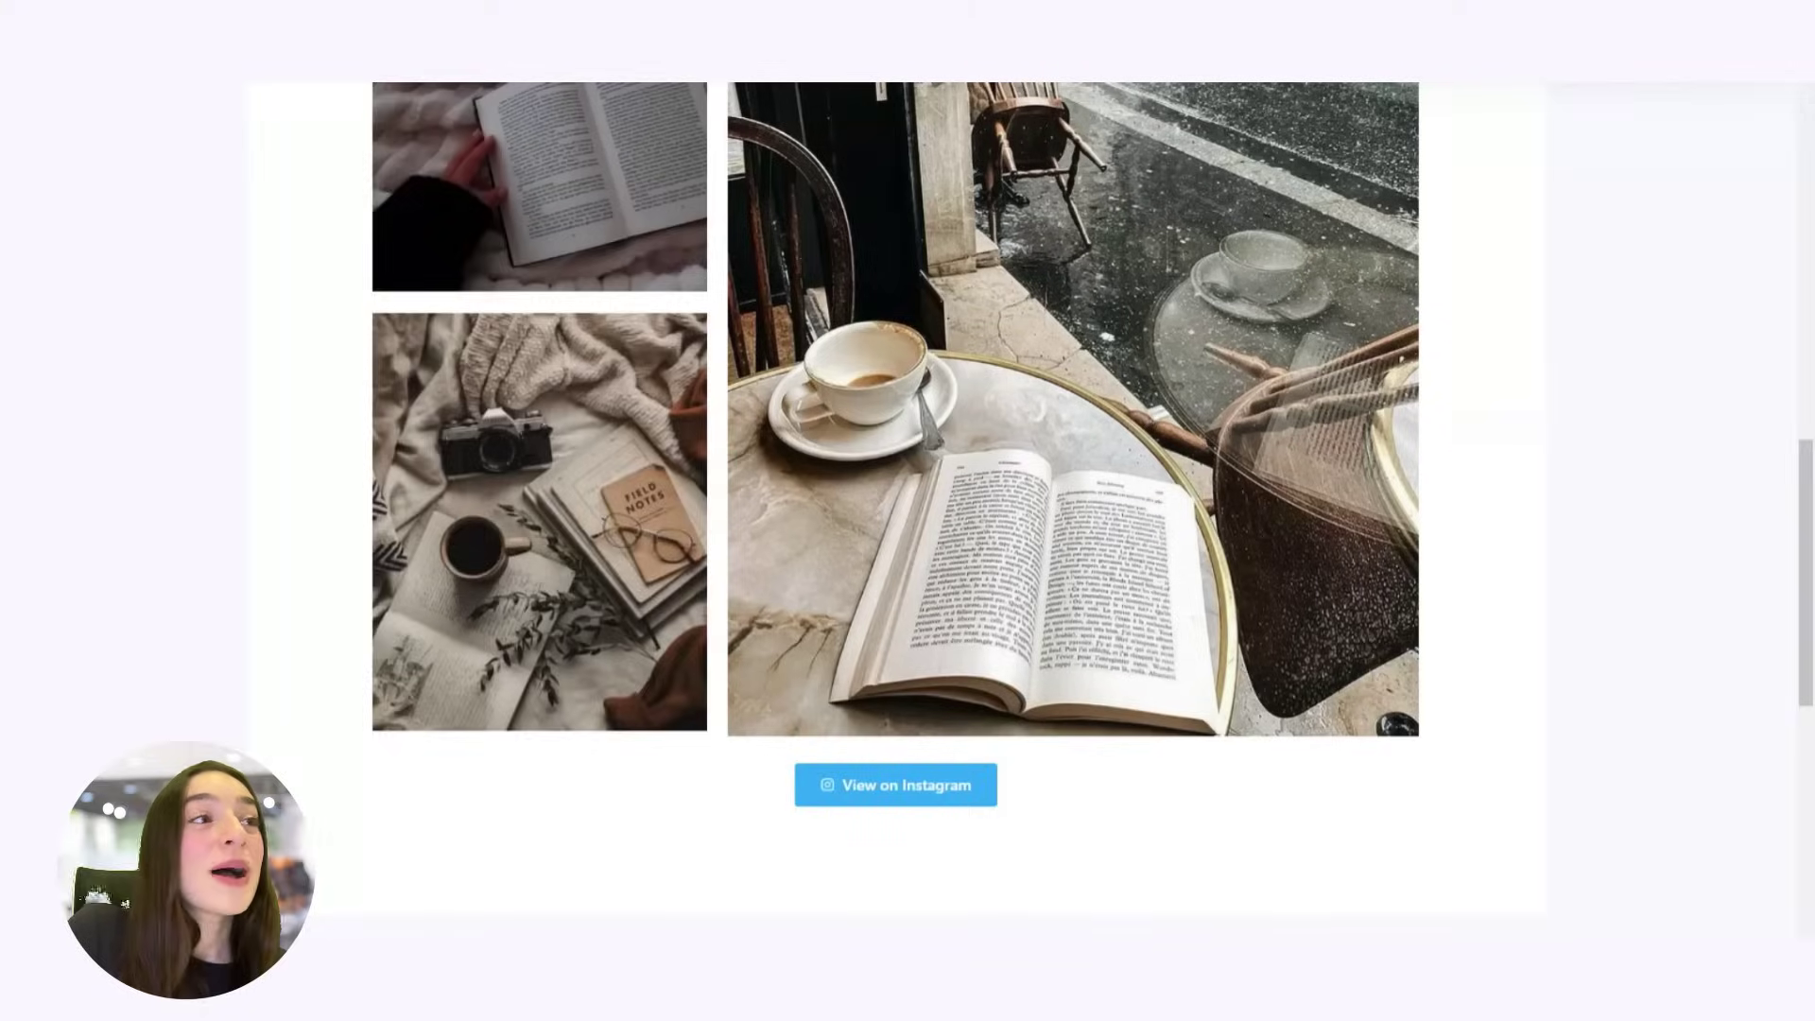
{"action": "scroll", "coordinate": [687, 399], "scroll_direction": "up", "scroll_amount": 3}
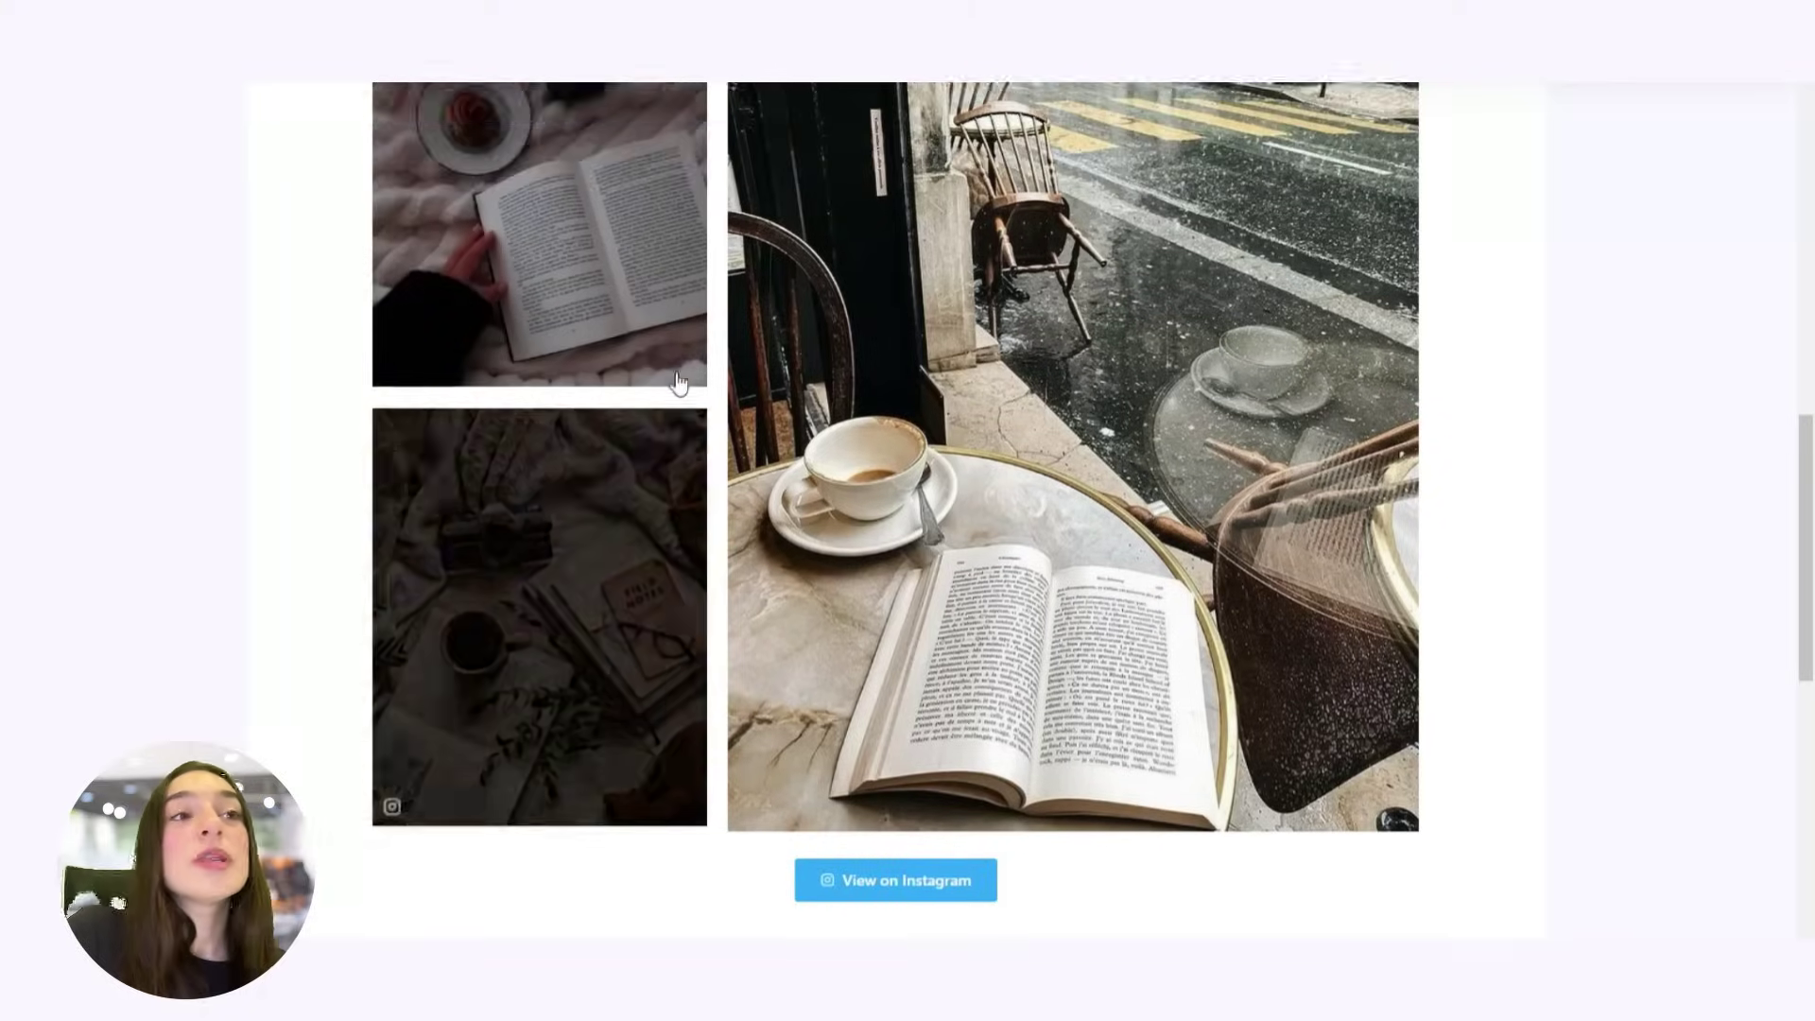
Scroll back up through the Books and Tea post
{"action": "scroll", "coordinate": [687, 399], "scroll_direction": "up", "scroll_amount": 2}
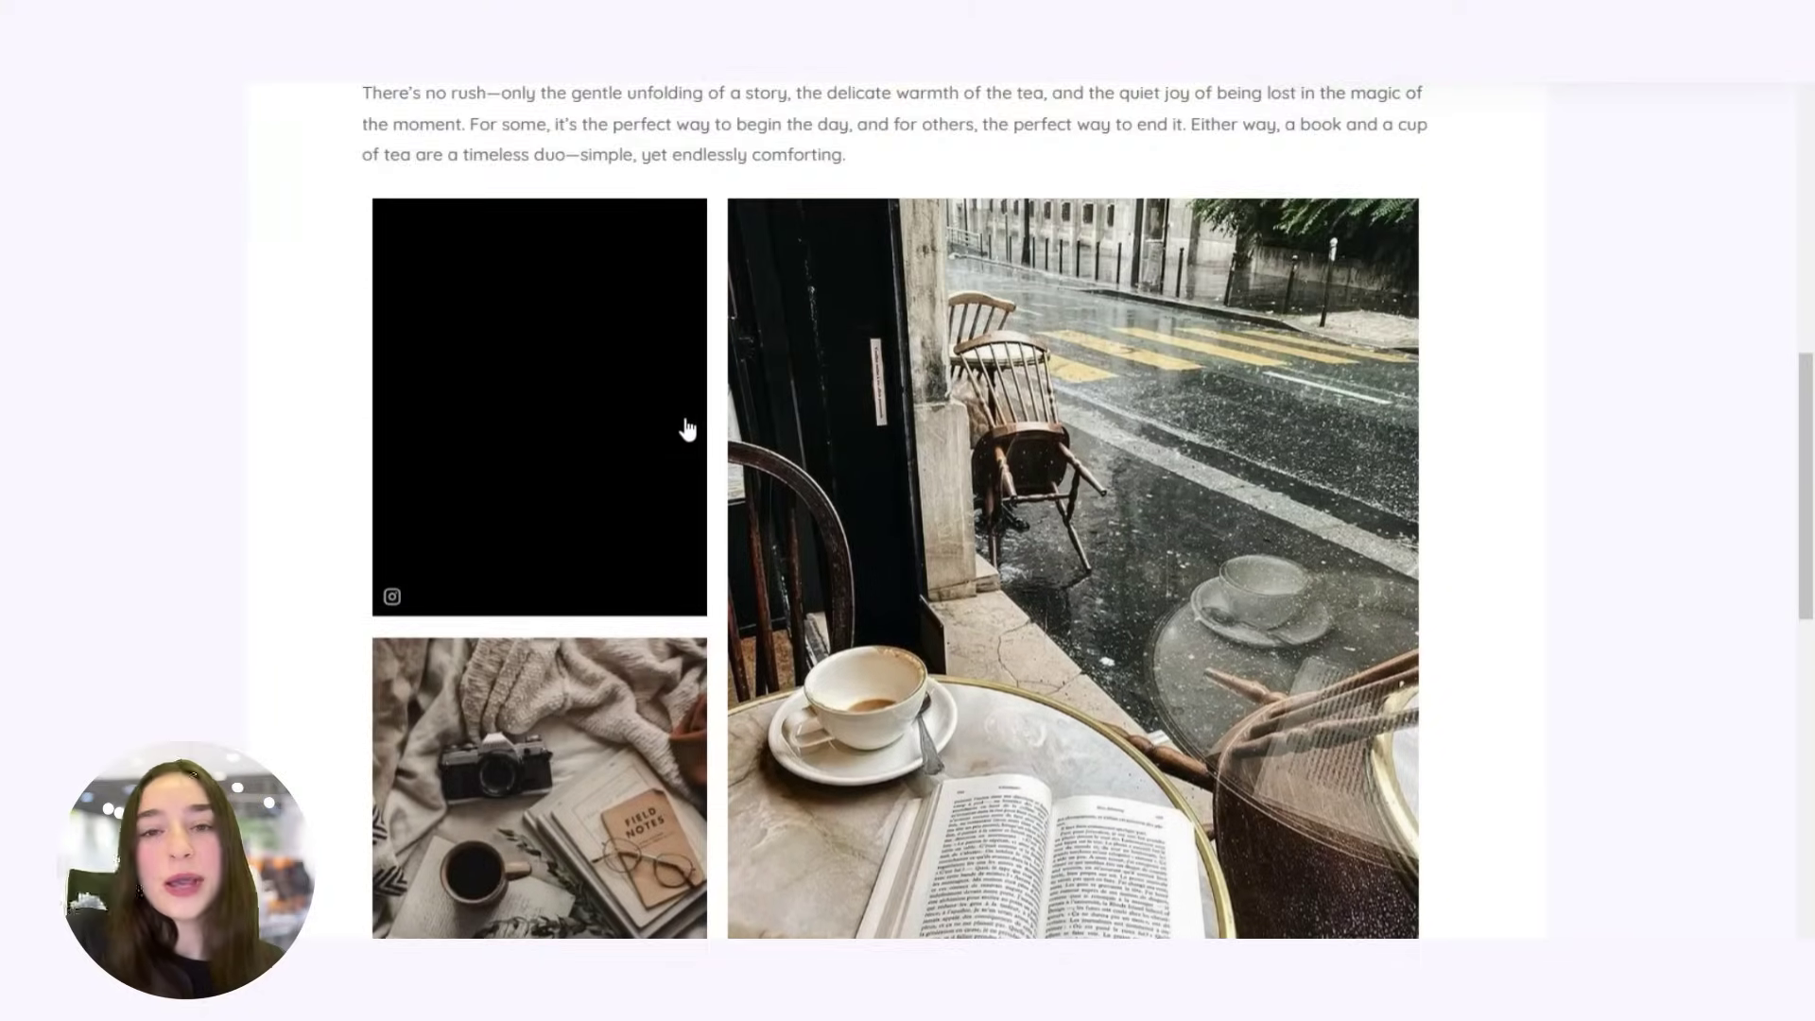
{"action": "scroll", "coordinate": [687, 427], "scroll_direction": "up", "scroll_amount": 6}
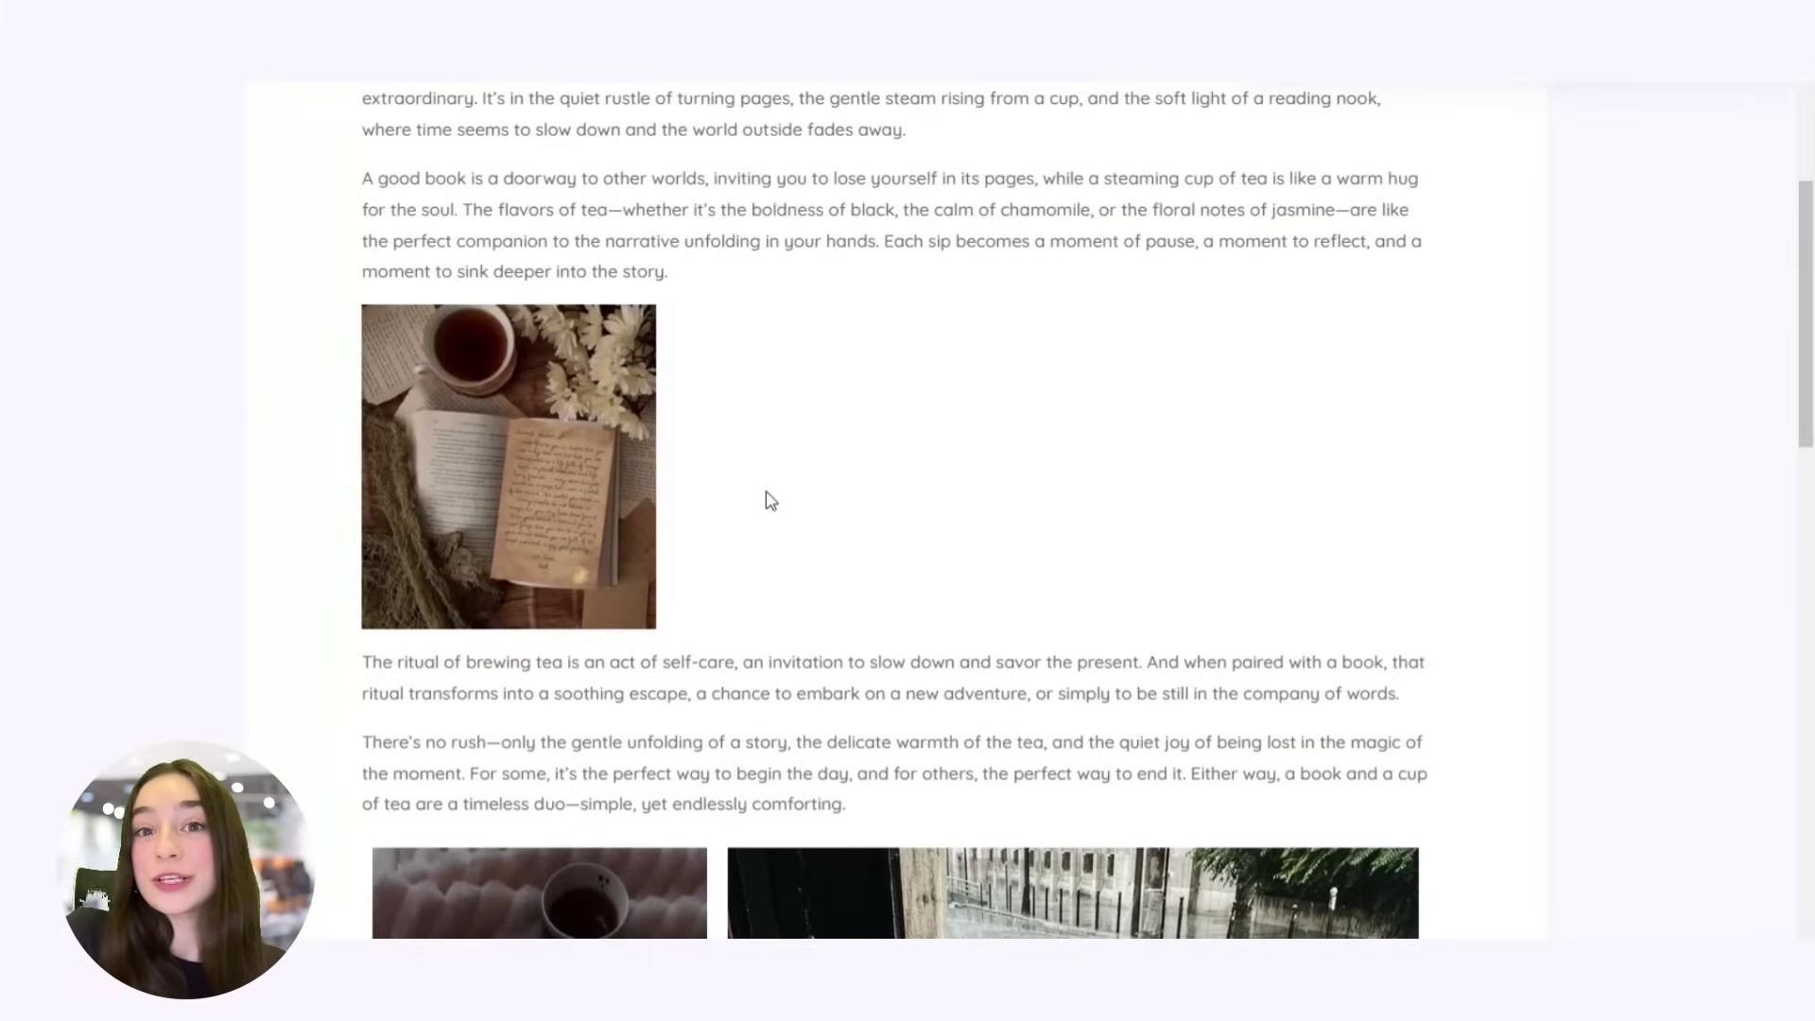
{"action": "scroll", "coordinate": [771, 502], "scroll_direction": "up", "scroll_amount": 2}
{"action": "scroll", "coordinate": [928, 616], "scroll_direction": "down", "scroll_amount": 8}
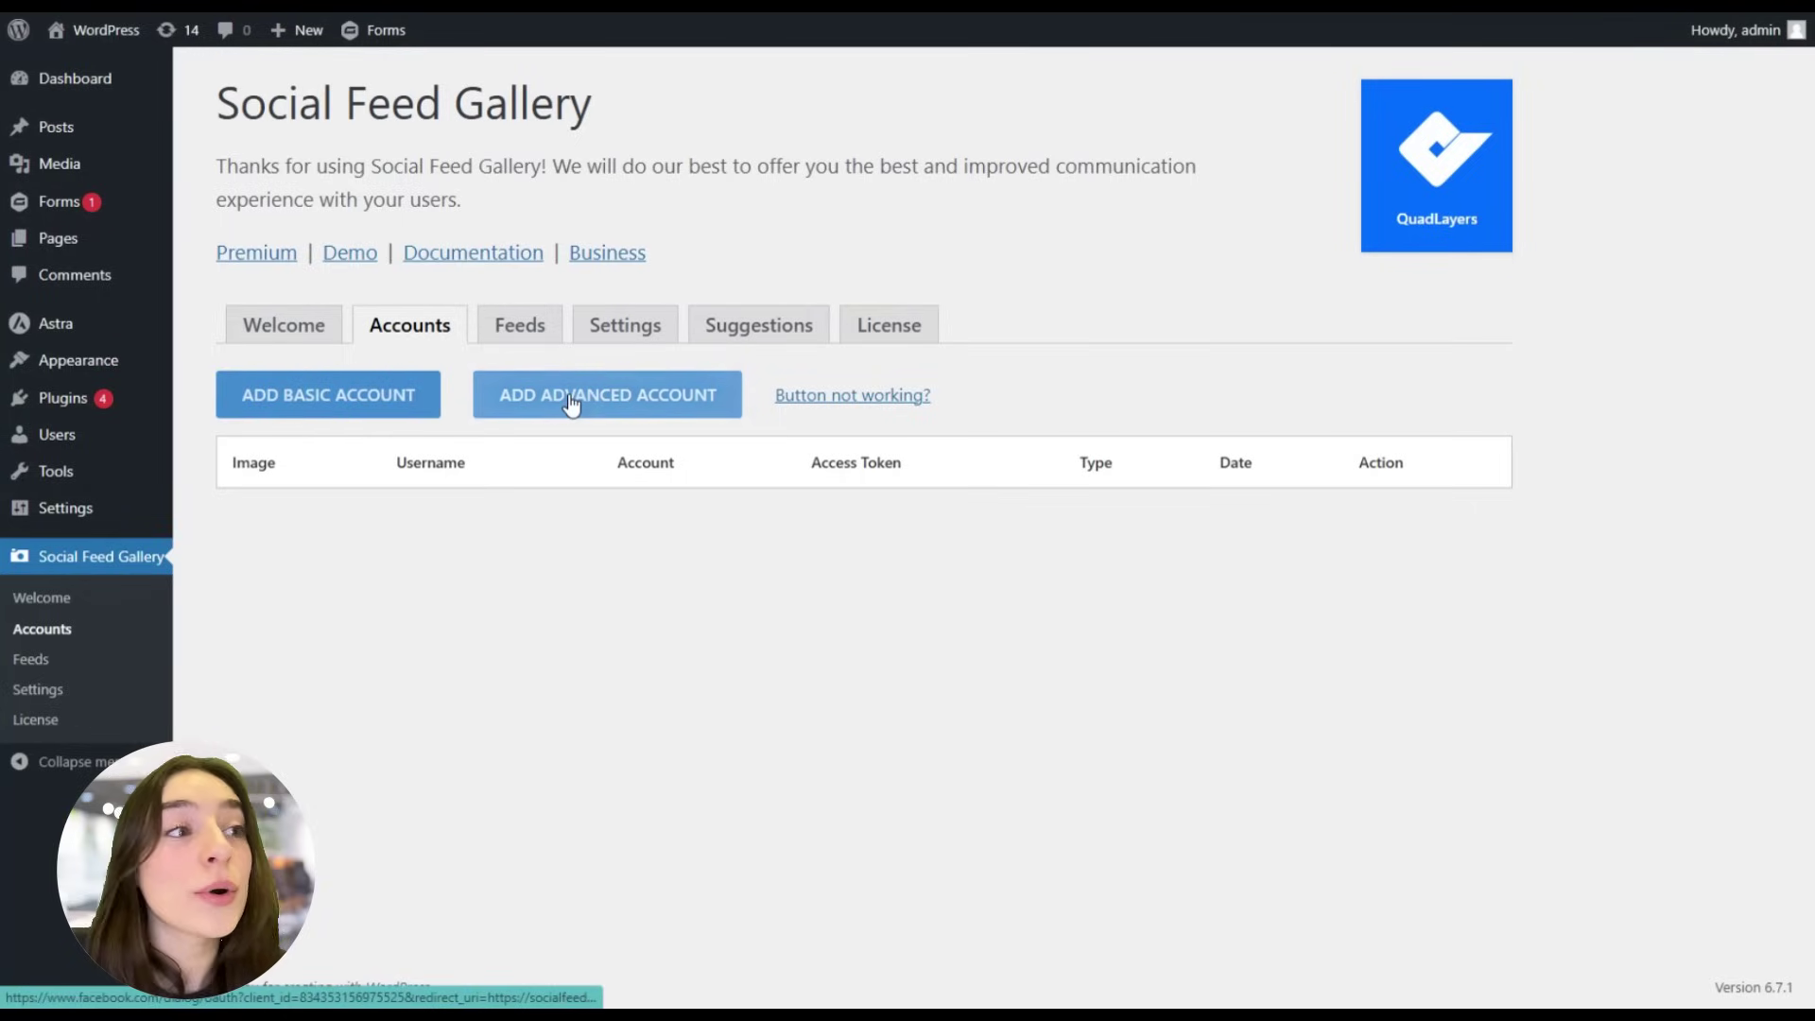
Choose Add Basic Account and confirm the browser prompt to proceed to Instagram
{"action": "left_click", "coordinate": [407, 414]}
{"action": "left_click", "coordinate": [1002, 189]}
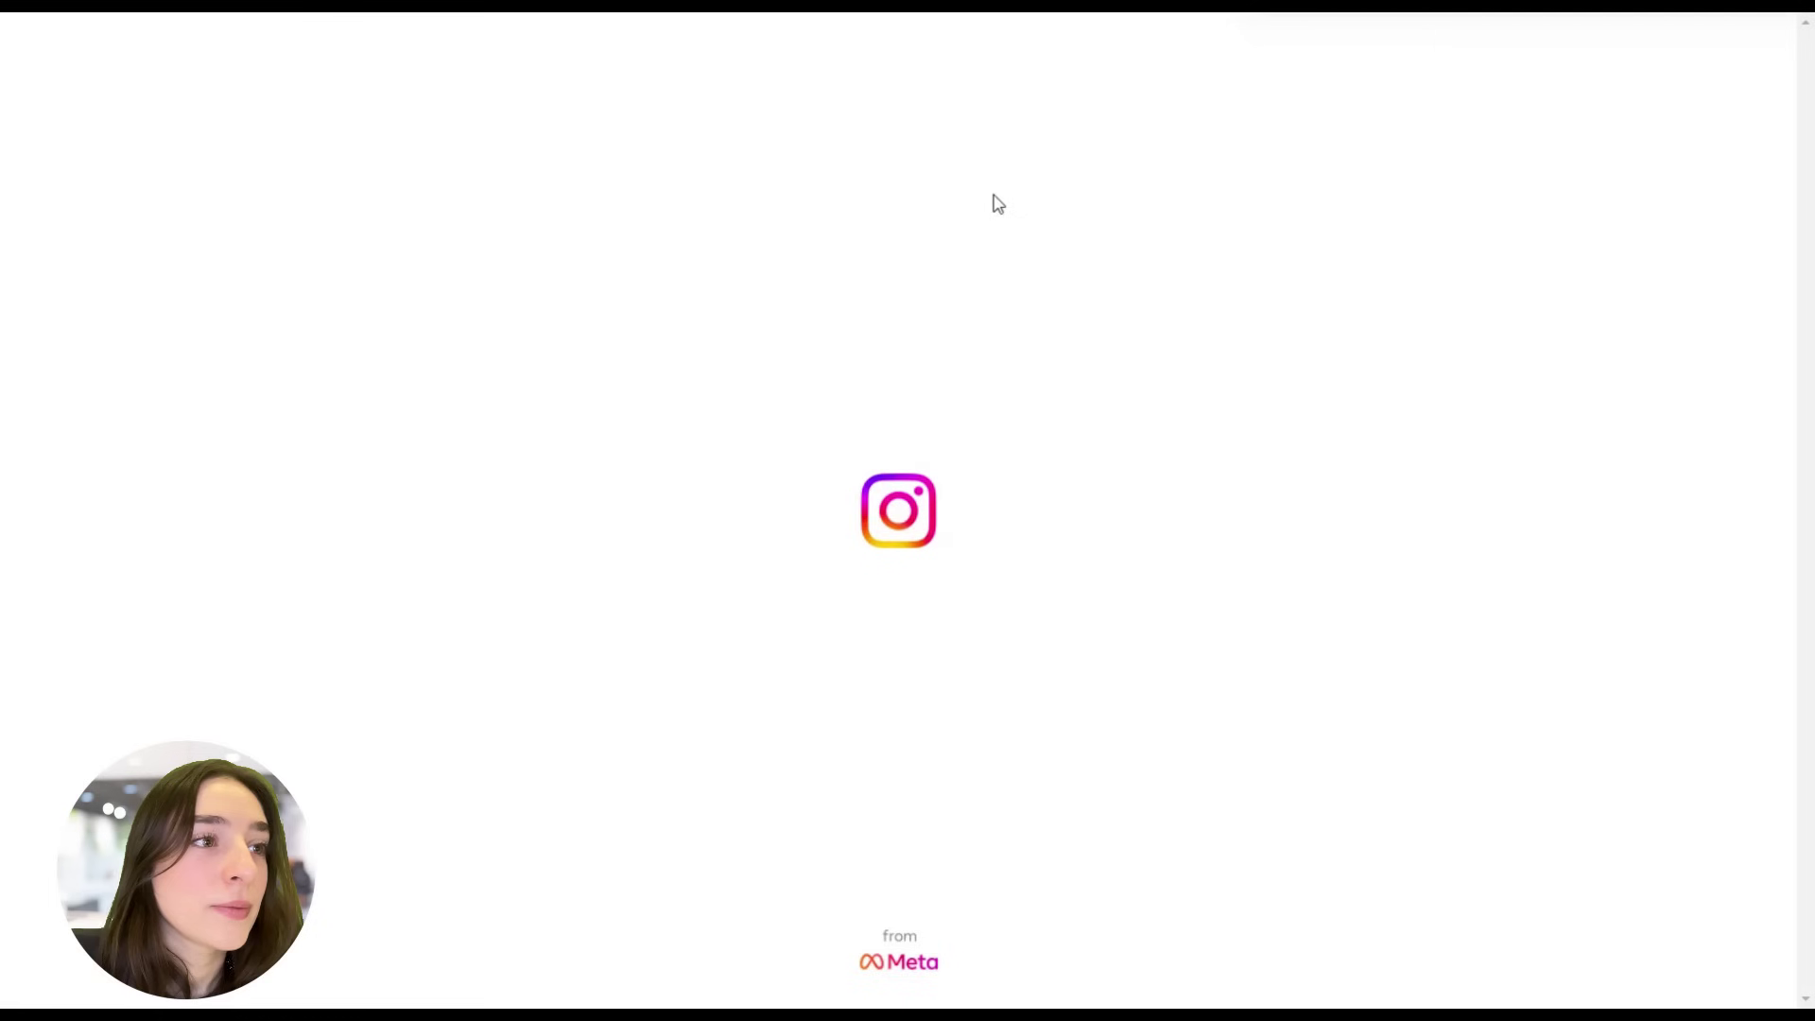
Allow the plugin access on the Instagram authorization screen
{"action": "left_click", "coordinate": [939, 499]}
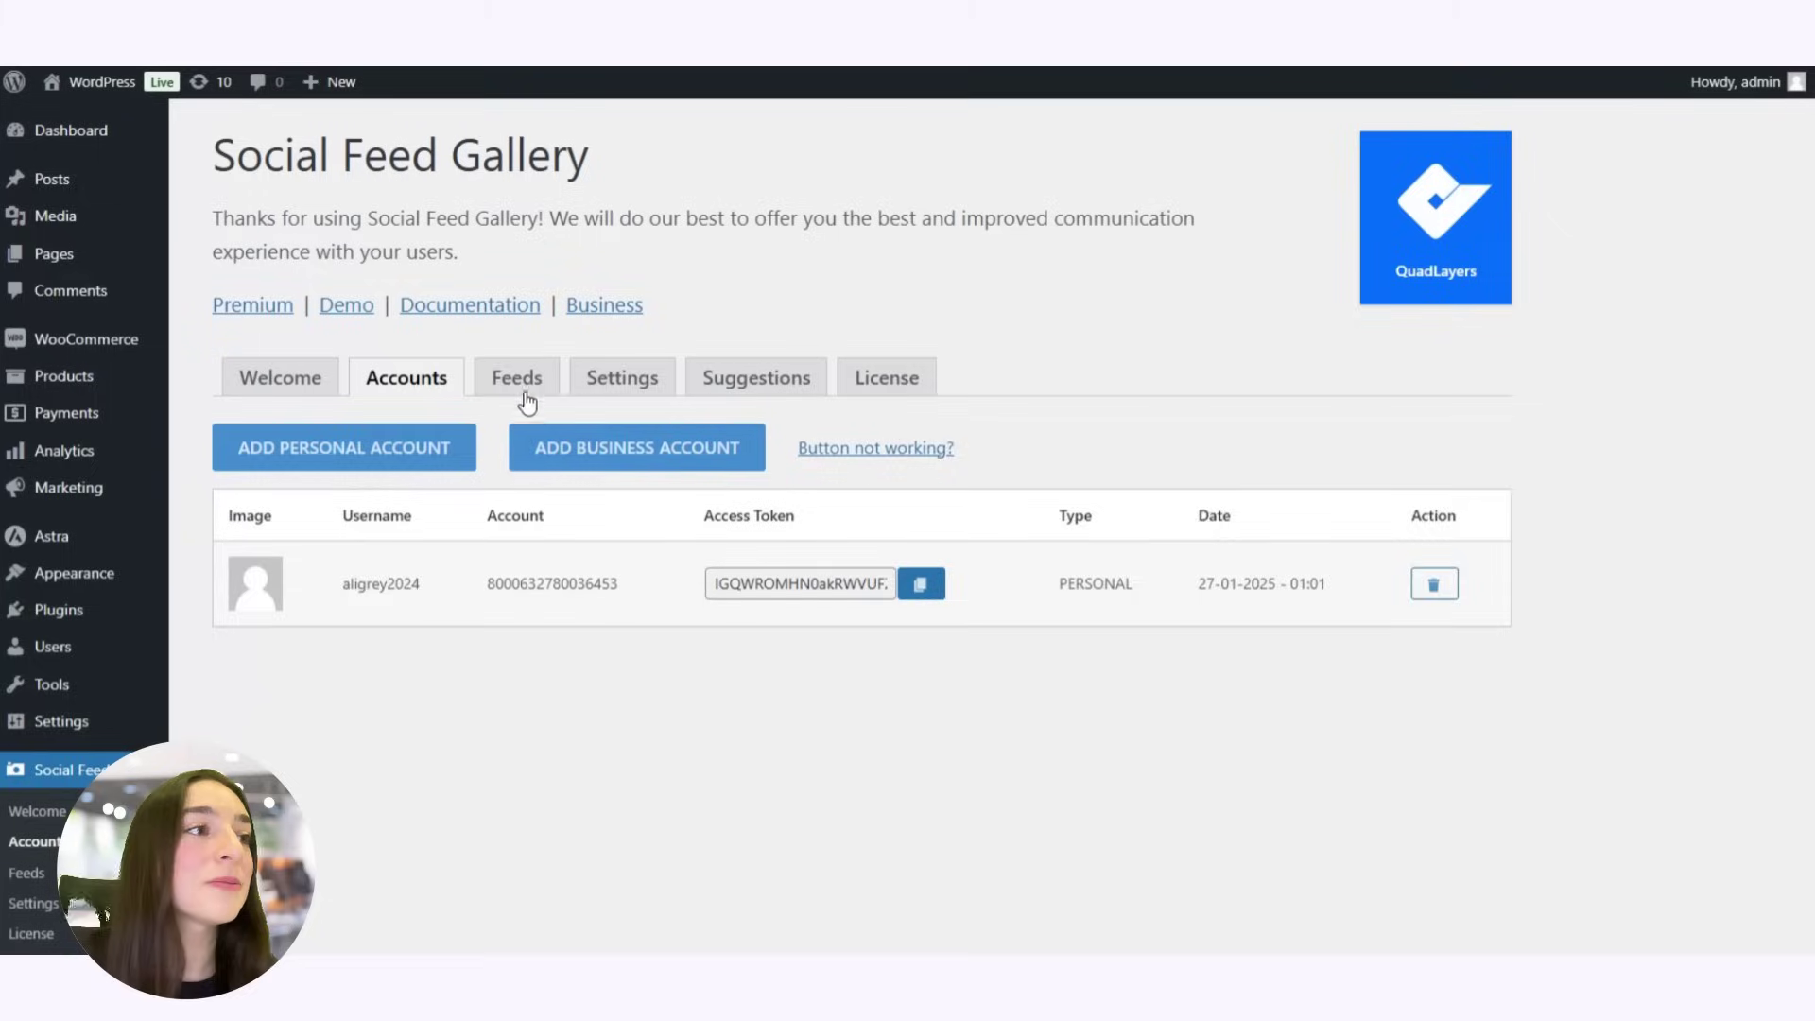
Create a new feed from the Feeds tab and expand its Account list
{"action": "left_click", "coordinate": [526, 402]}
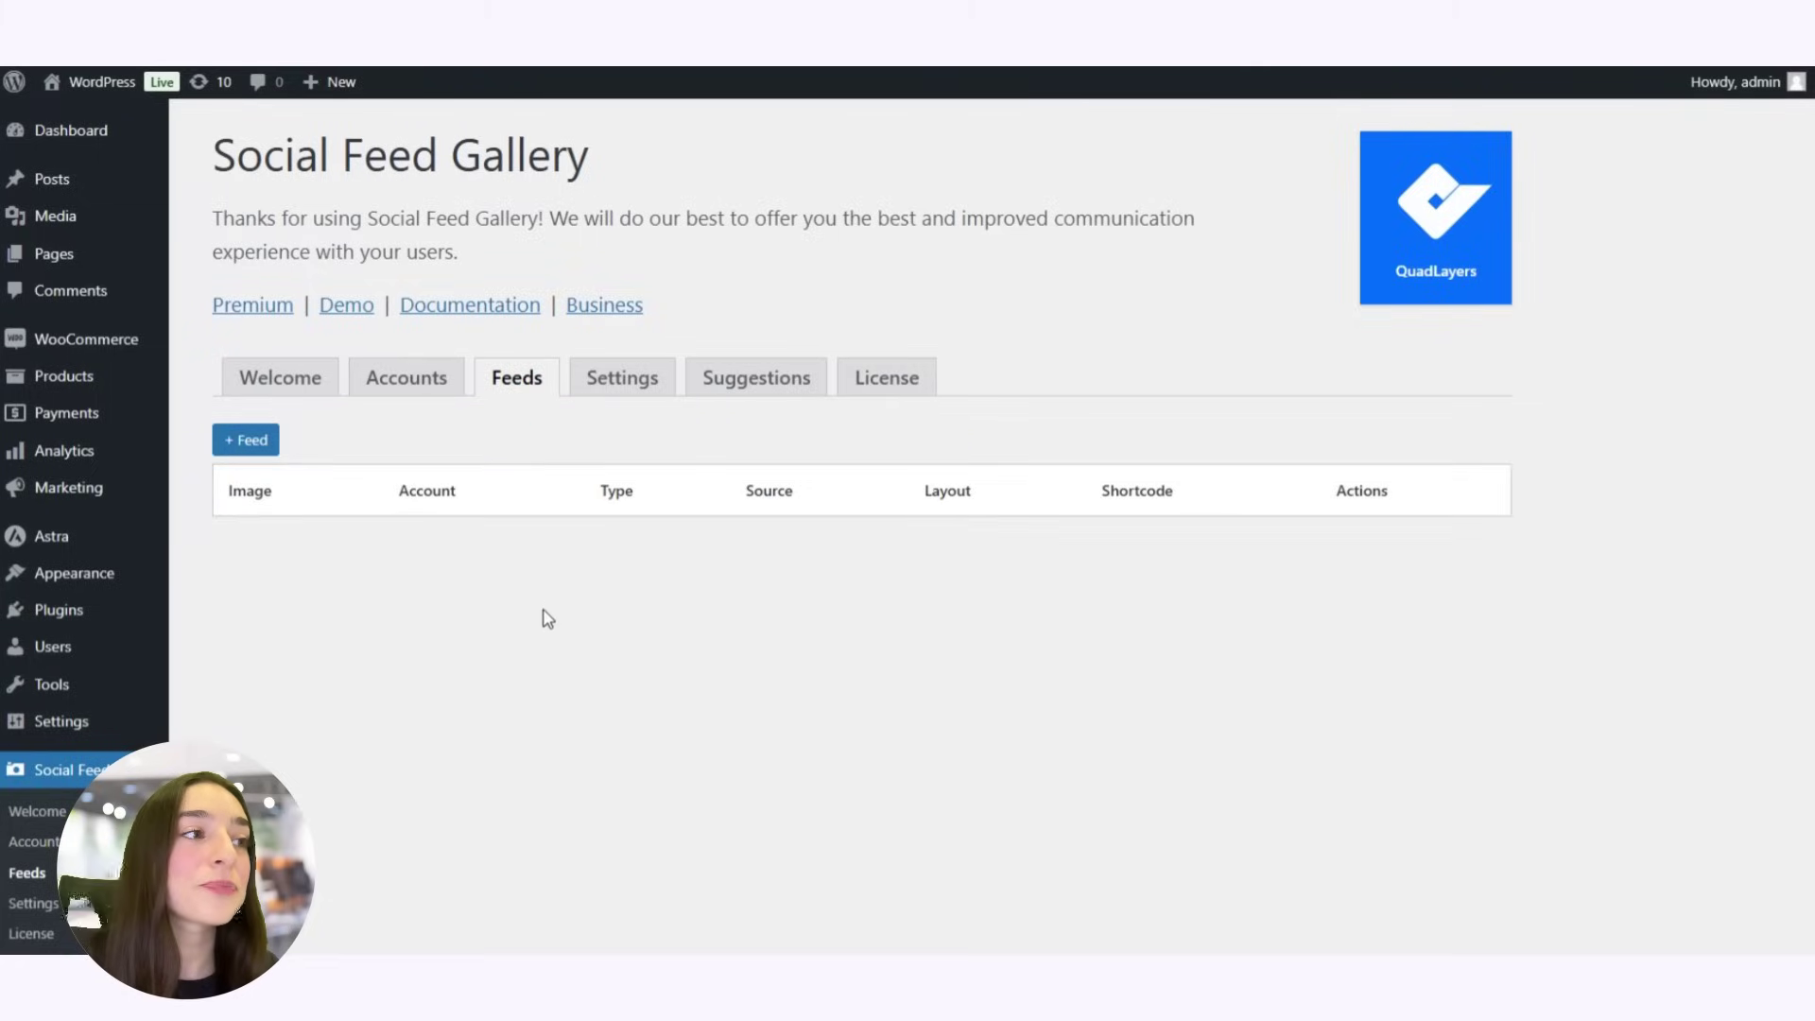
{"action": "left_click", "coordinate": [253, 441]}
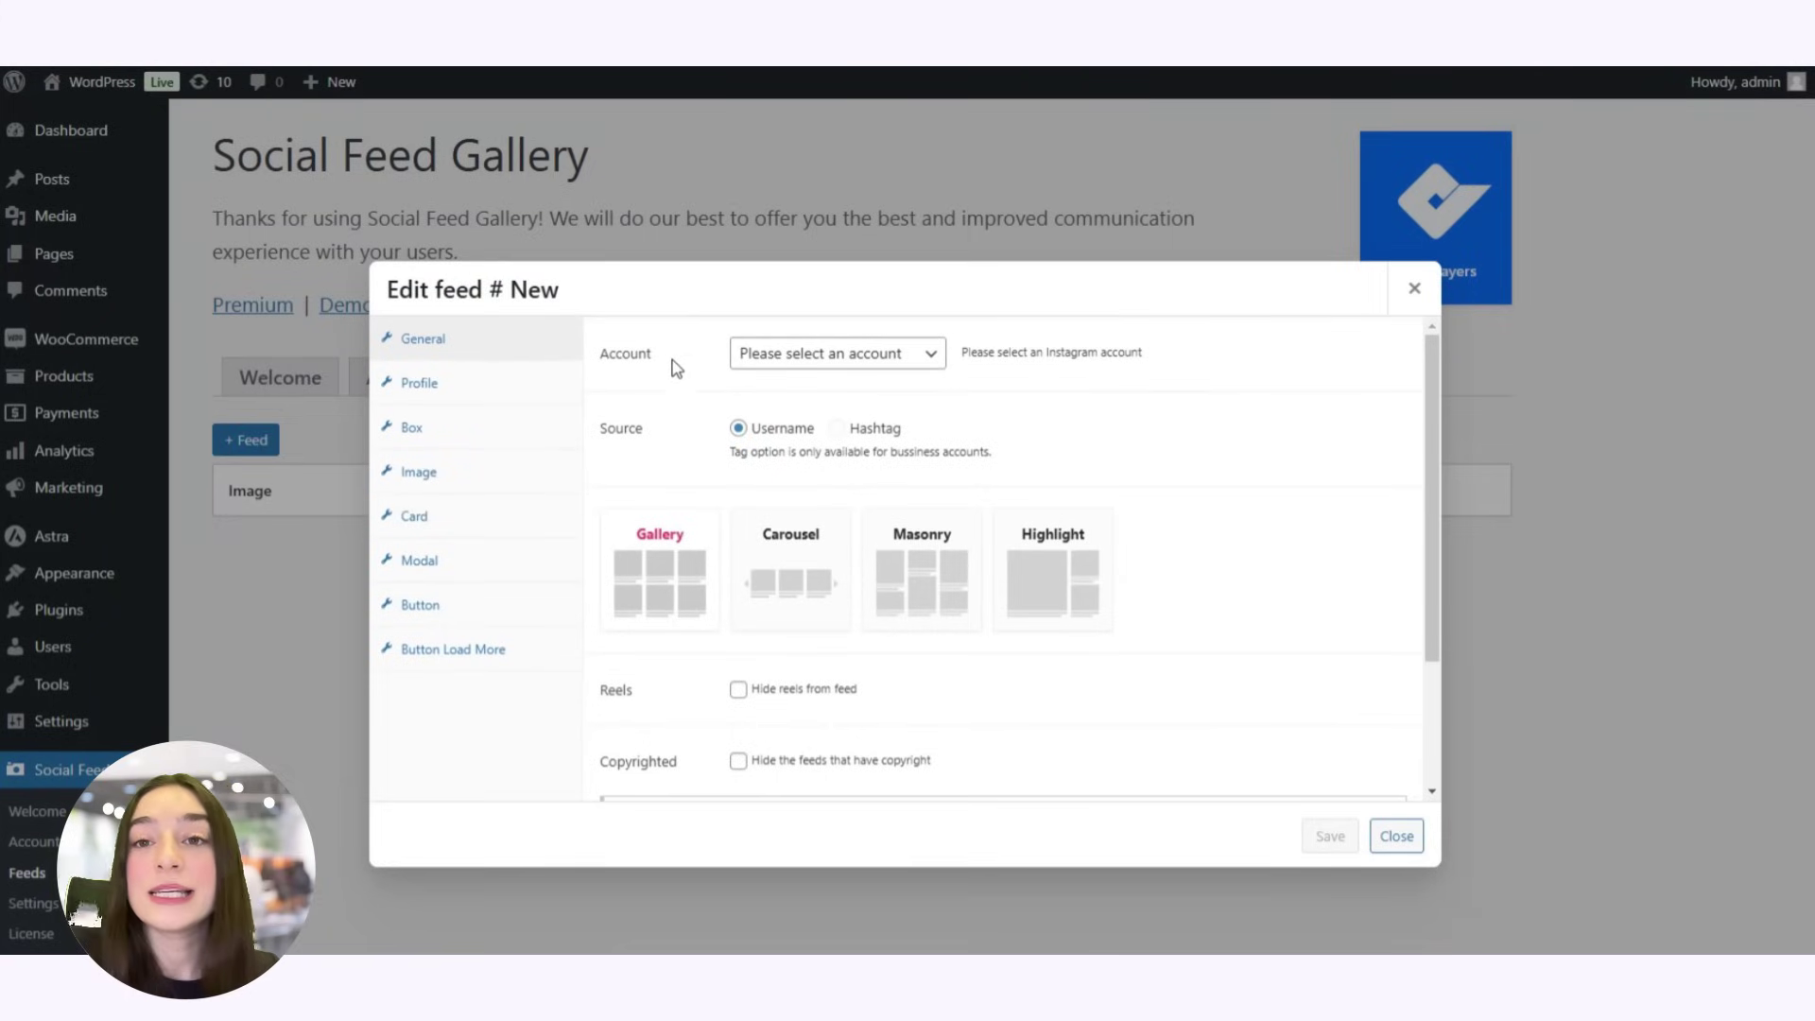
{"action": "left_click", "coordinate": [804, 353]}
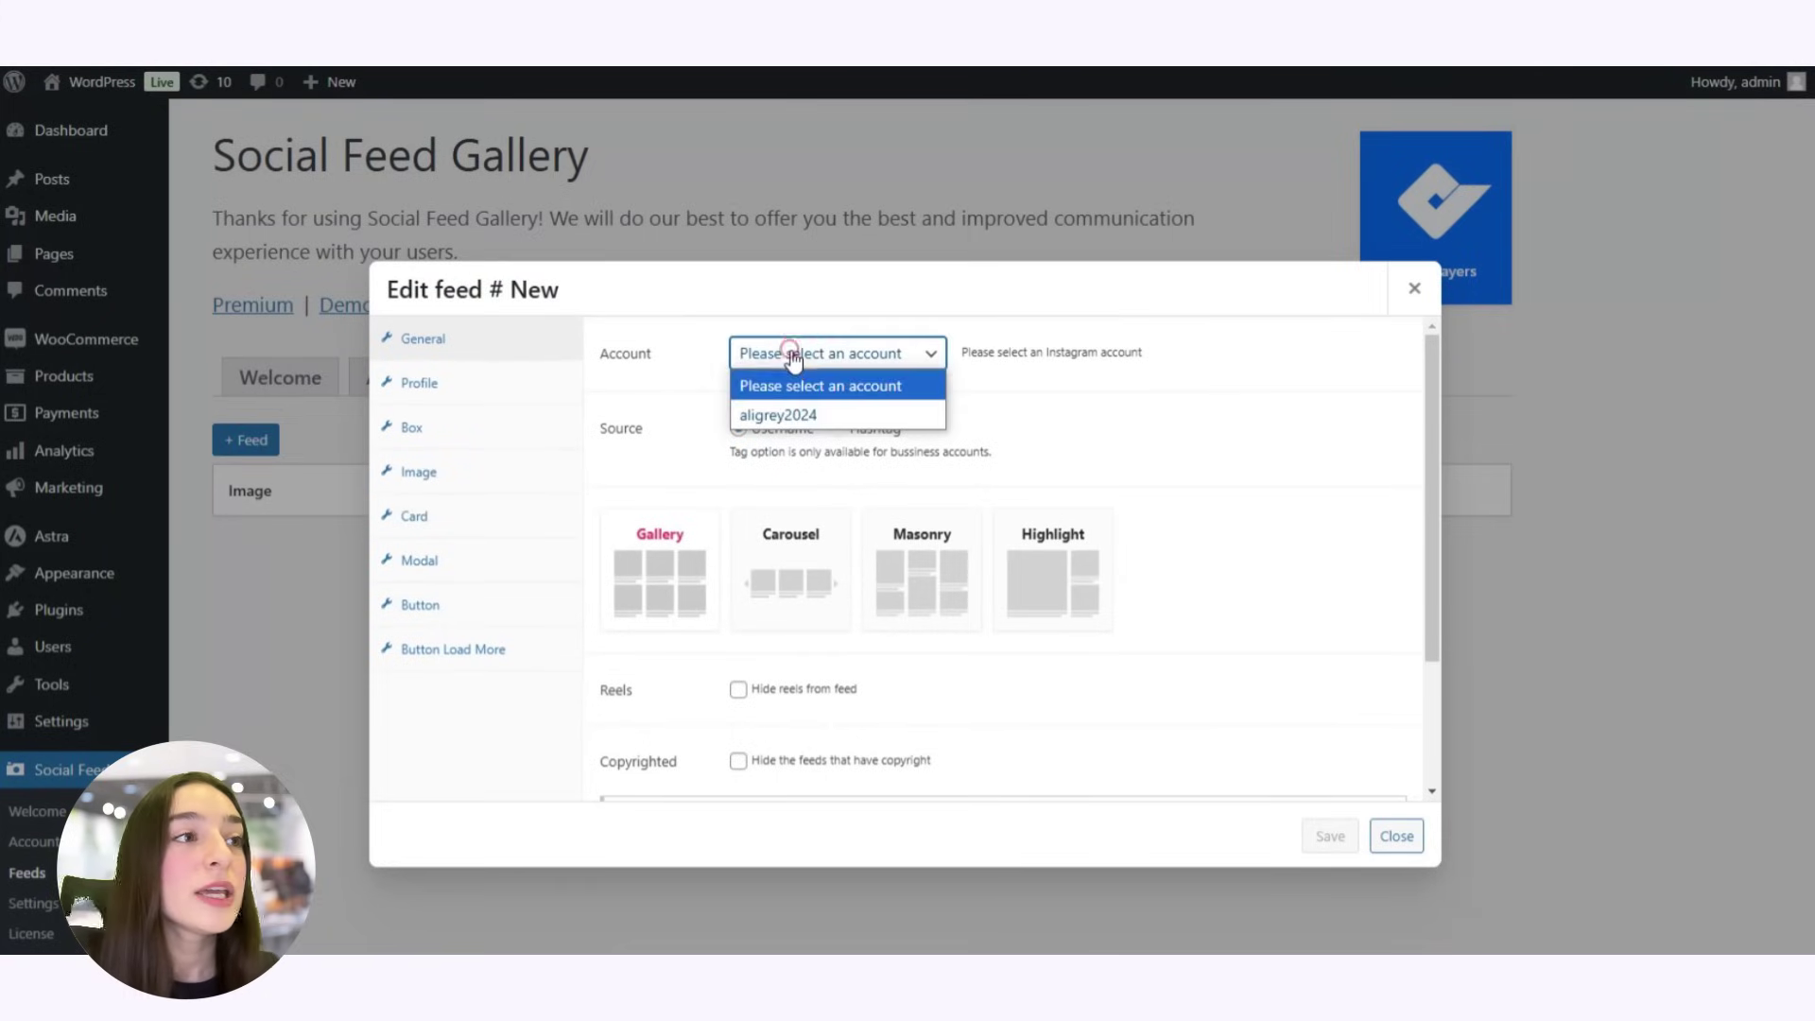
Assign the connected Instagram account and the Highlight layout to the new feed
{"action": "left_click", "coordinate": [800, 416]}
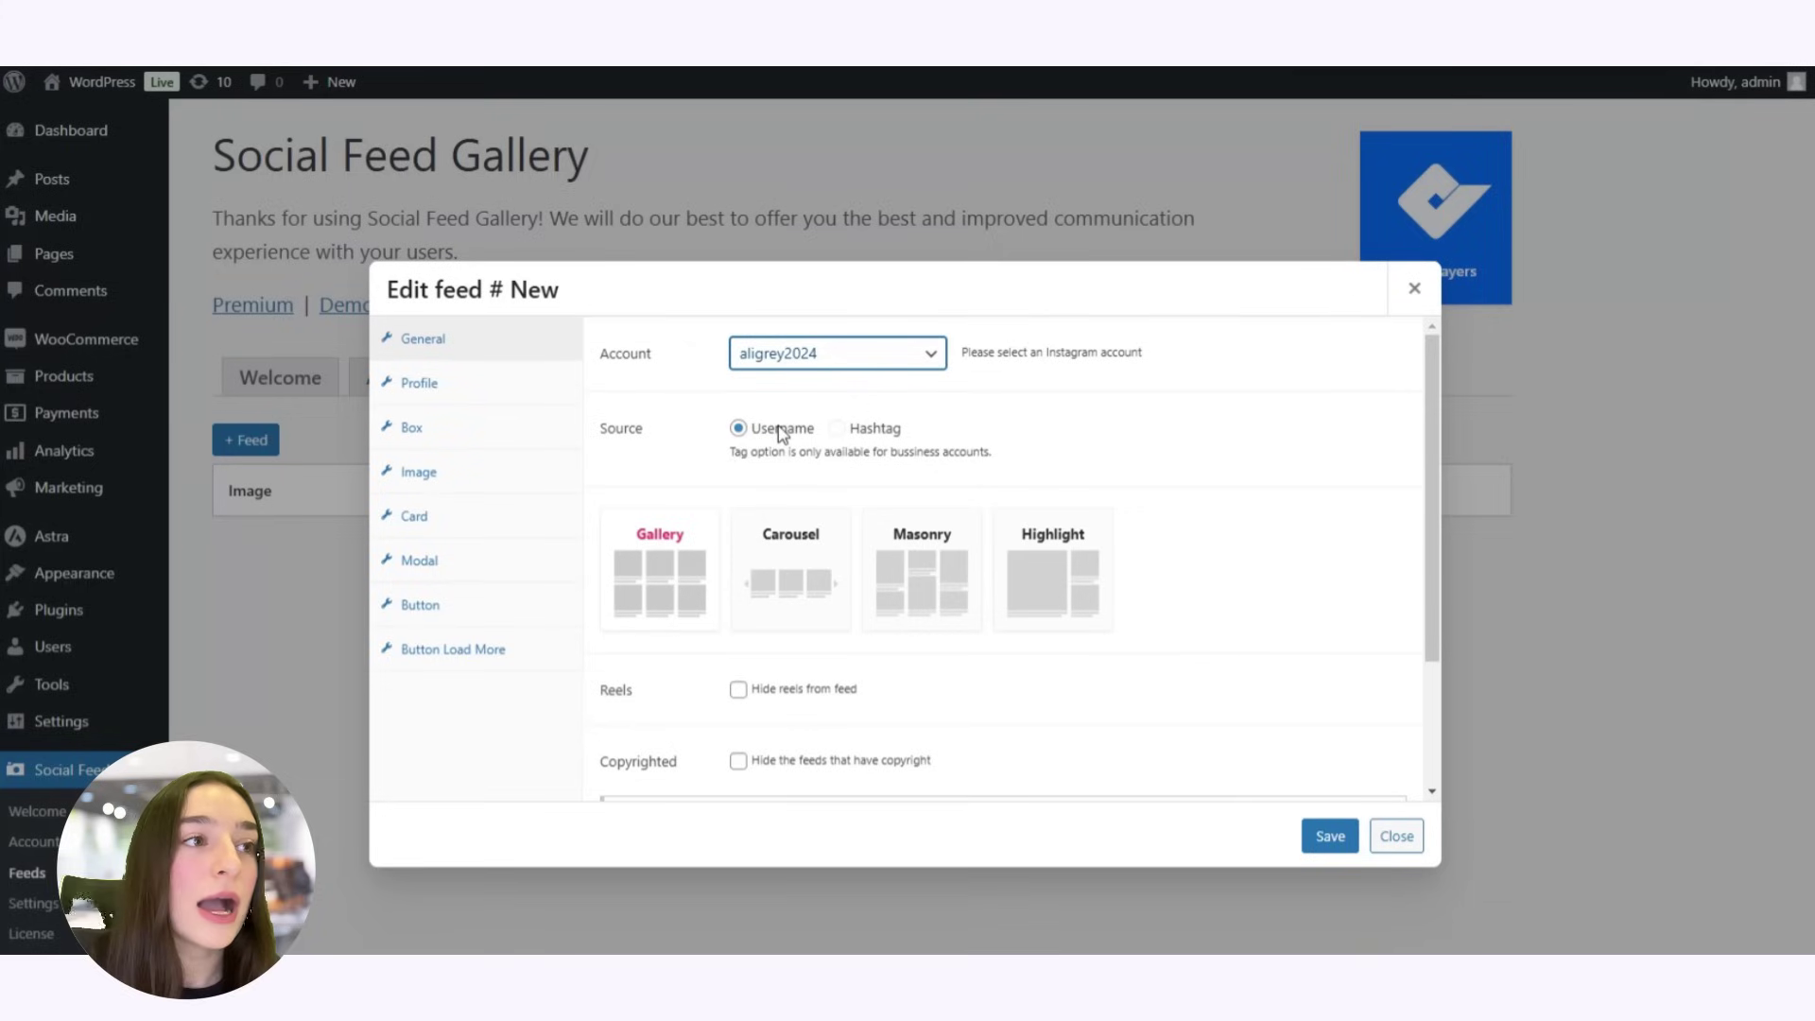
{"action": "scroll", "coordinate": [719, 473], "scroll_direction": "down", "scroll_amount": 2}
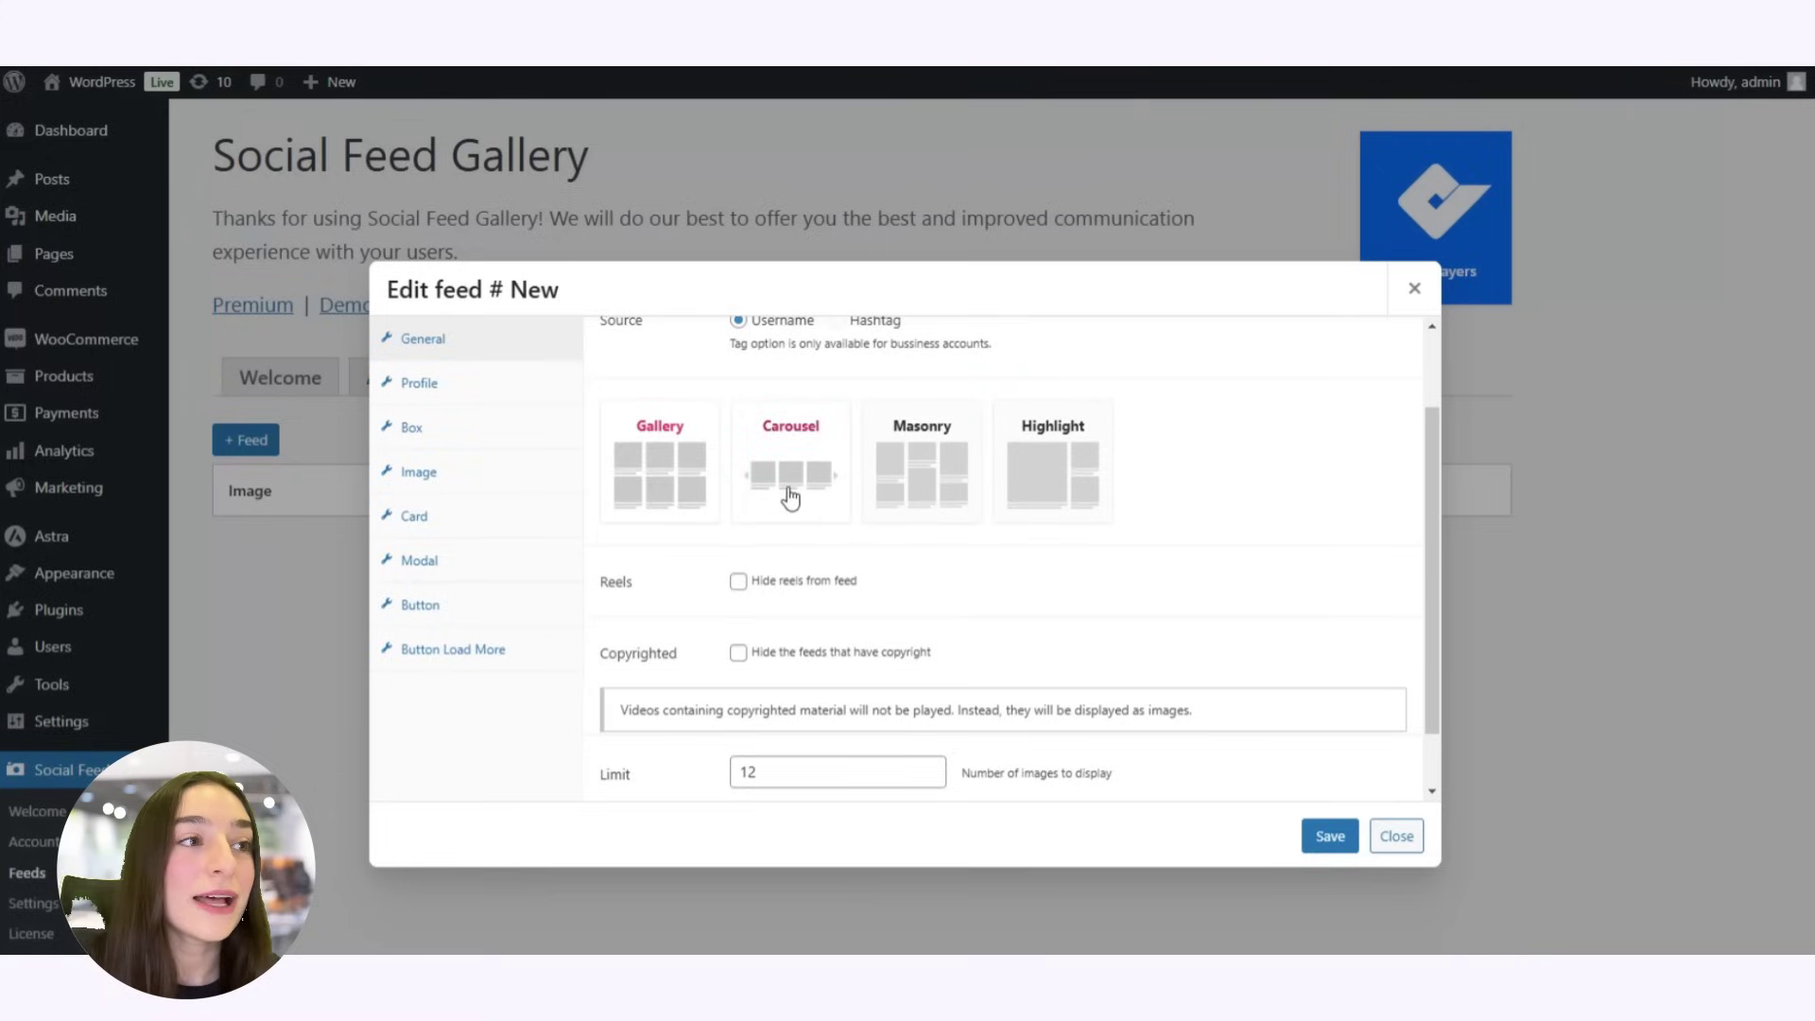
{"action": "left_click", "coordinate": [1038, 487]}
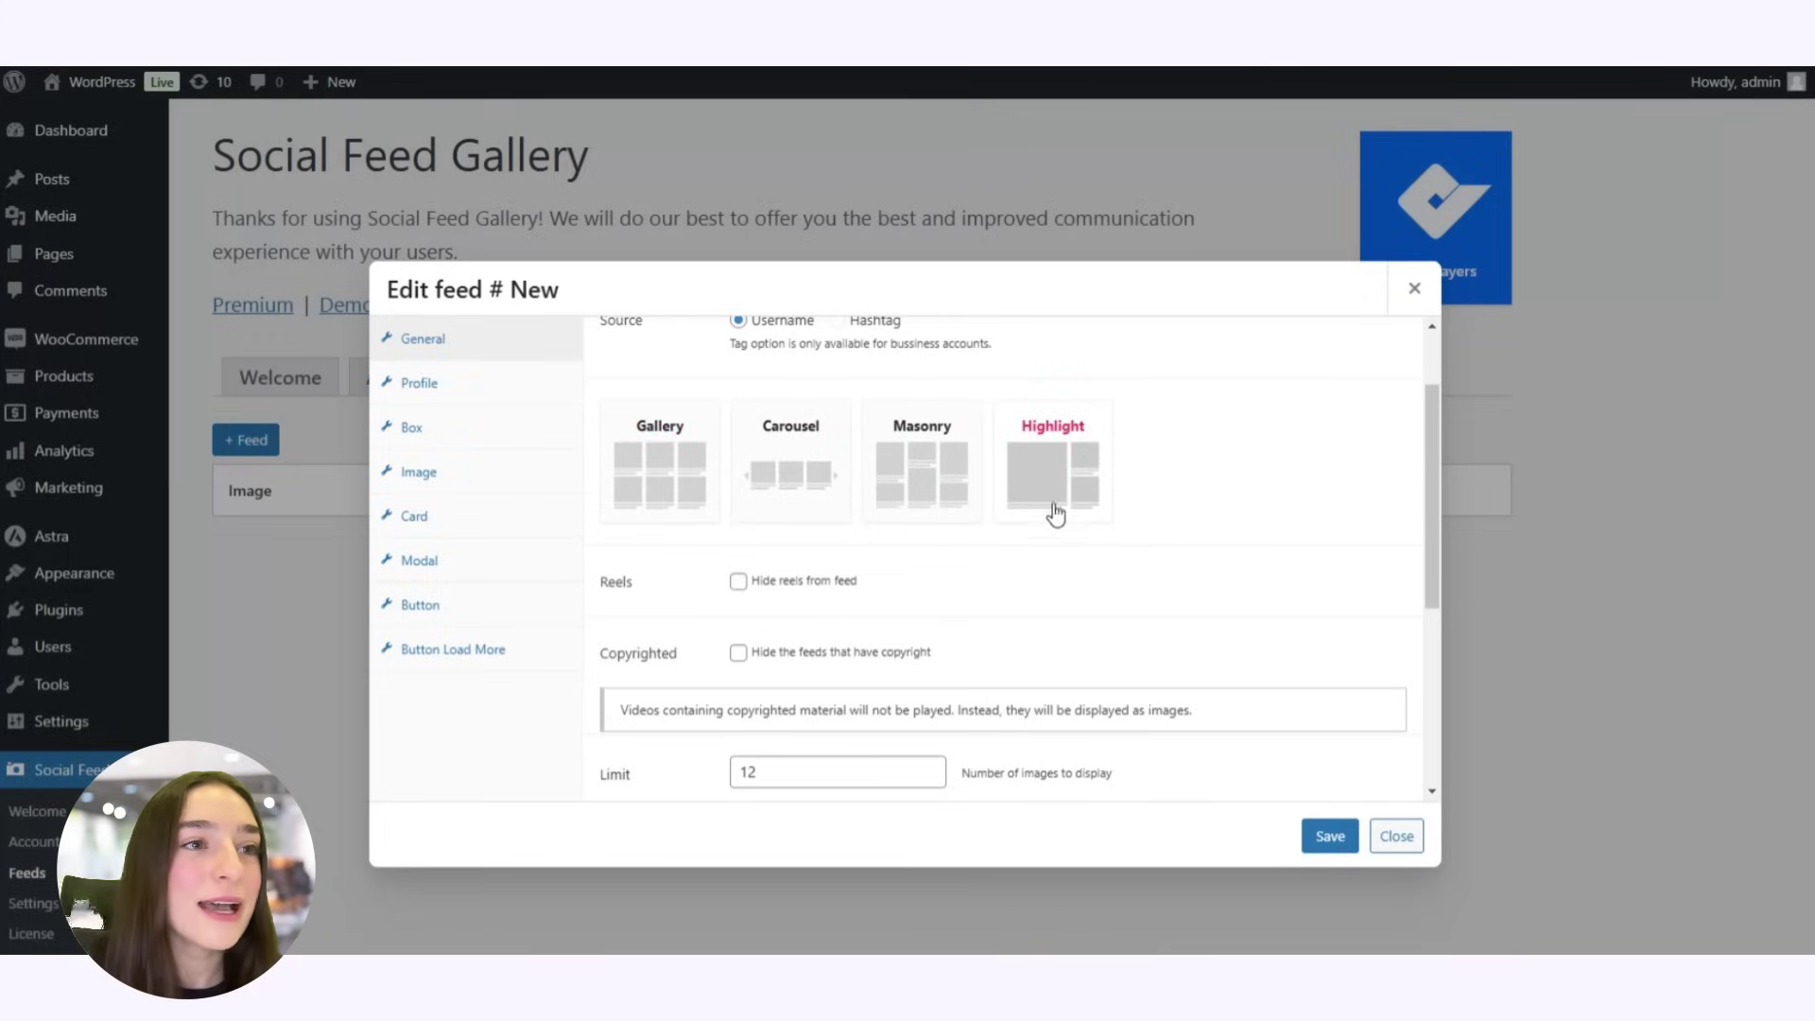
{"action": "scroll", "coordinate": [1036, 564], "scroll_direction": "down", "scroll_amount": 1}
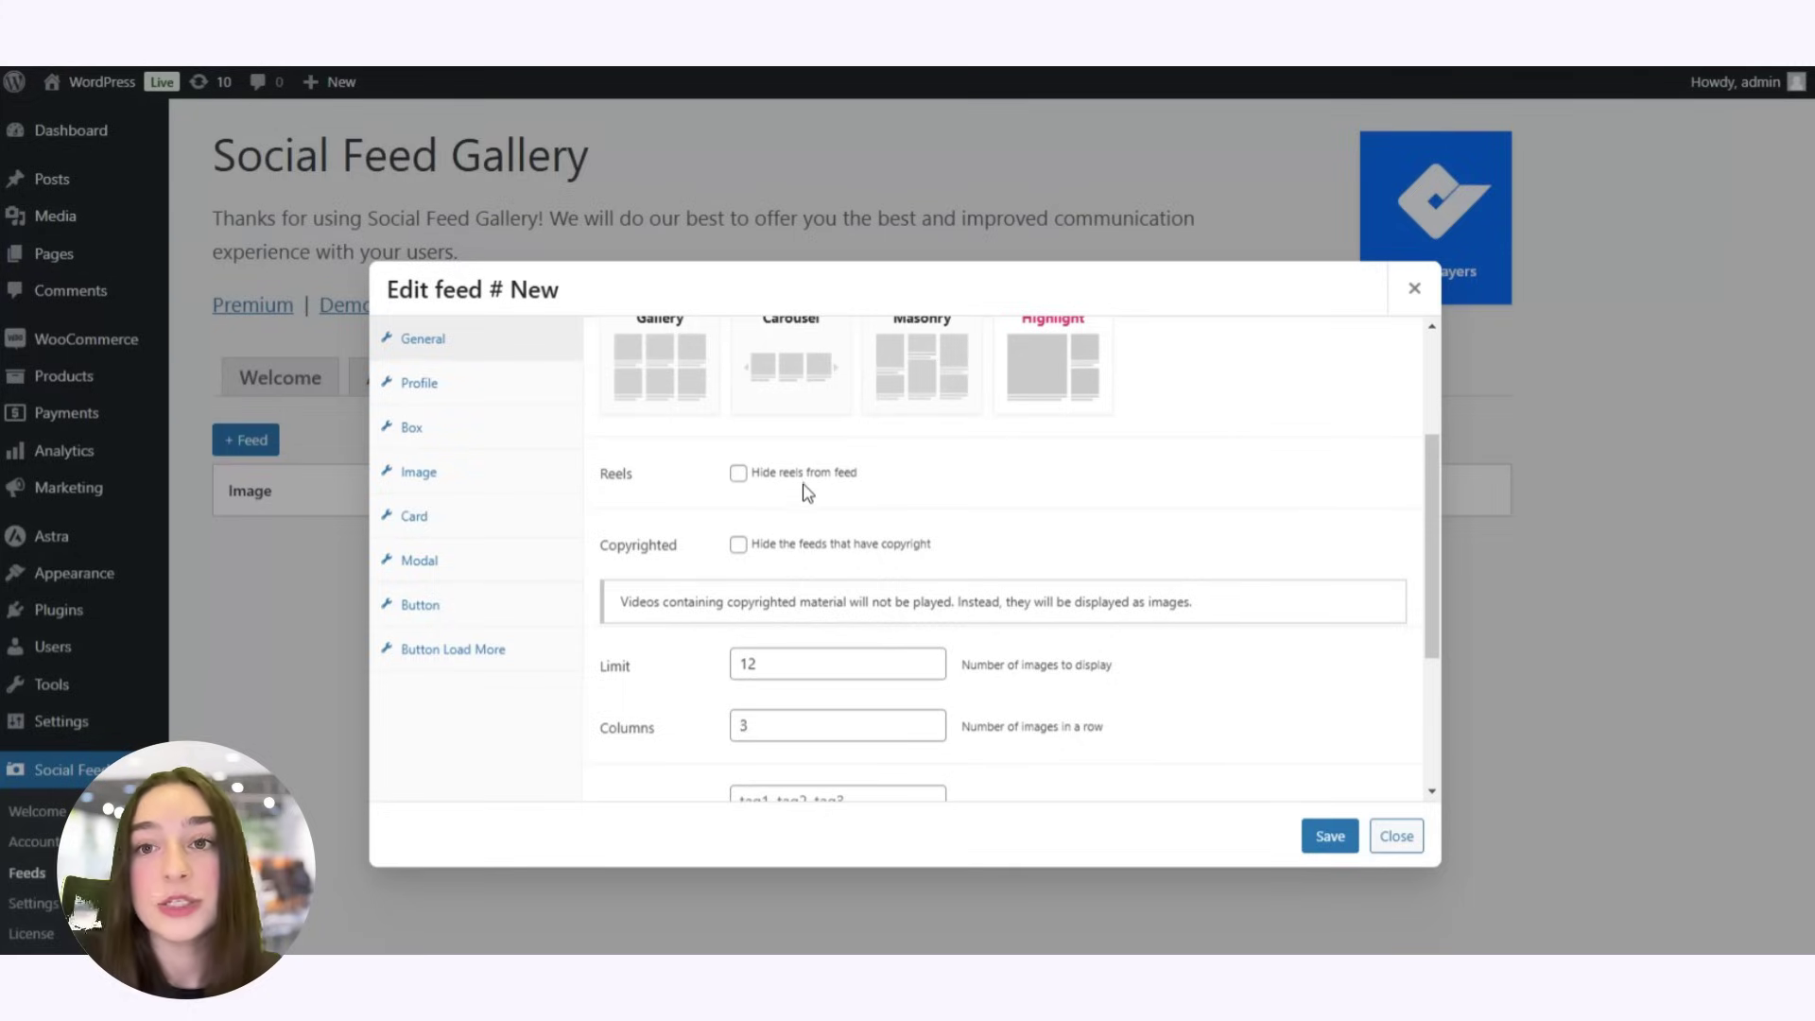
Hide reels from the feed and change its Limit from 12 to 3
{"action": "left_click", "coordinate": [738, 473]}
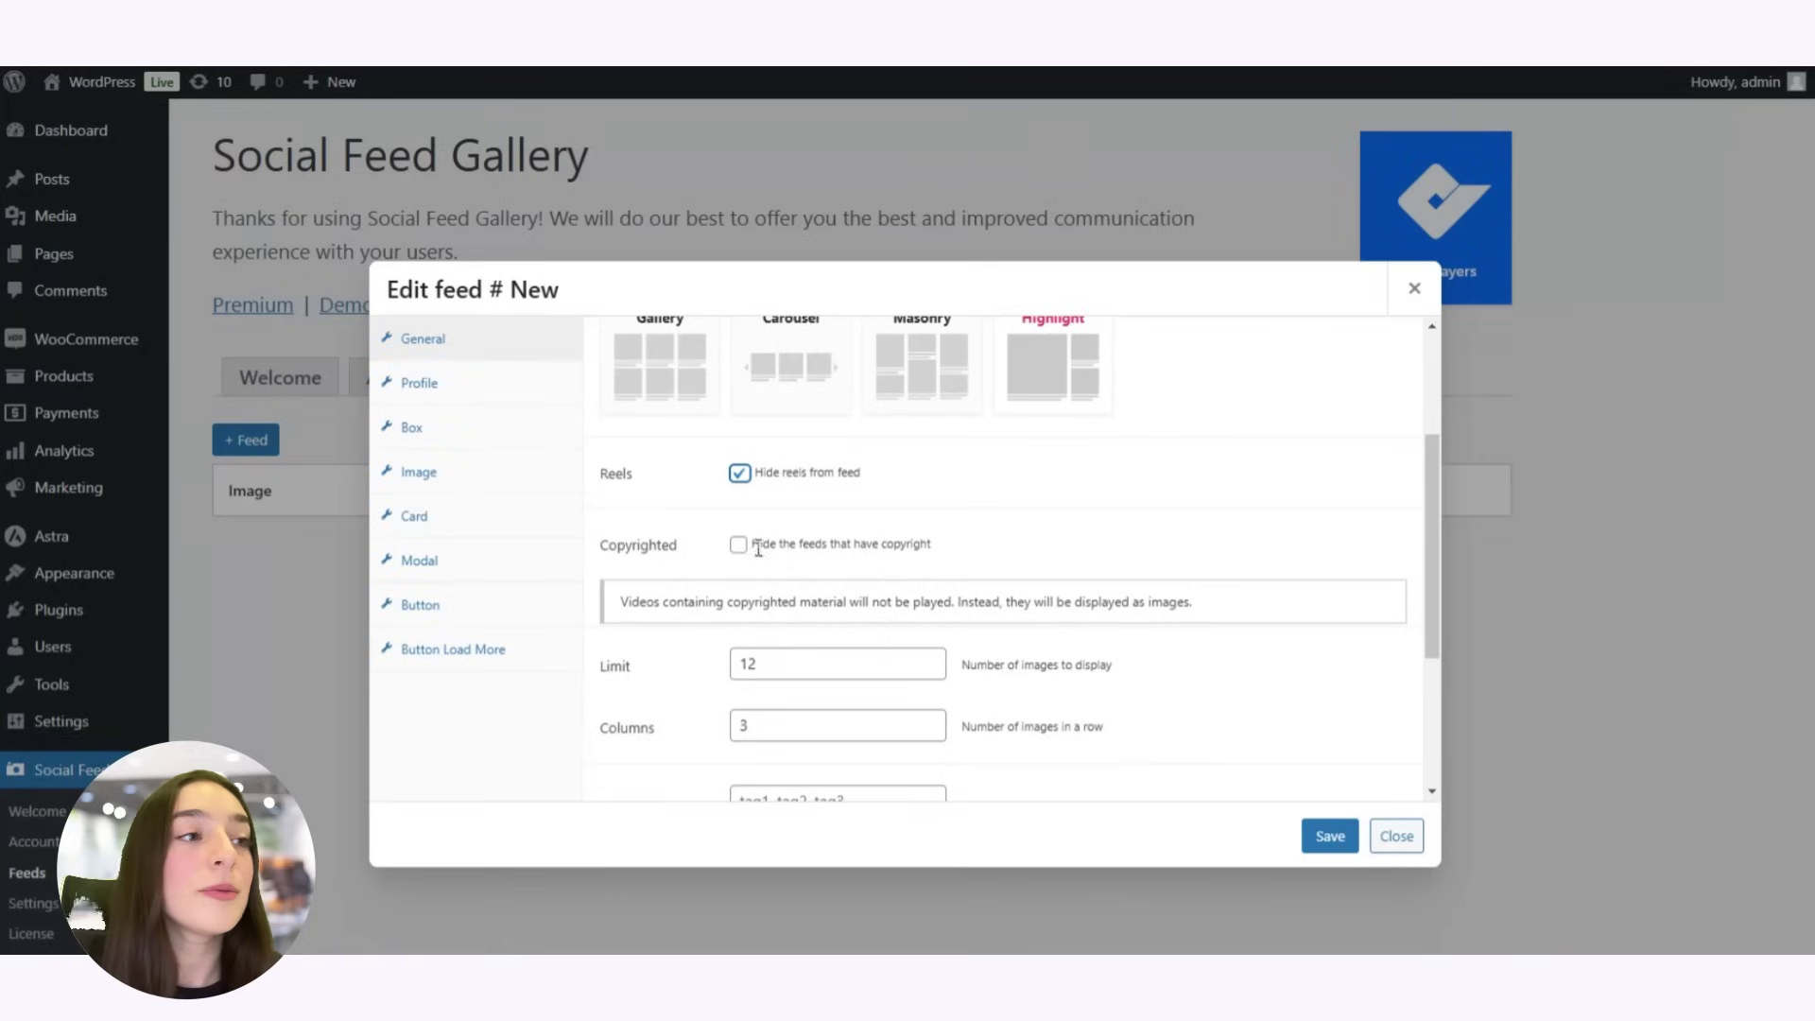
{"action": "scroll", "coordinate": [752, 586], "scroll_direction": "down", "scroll_amount": 1}
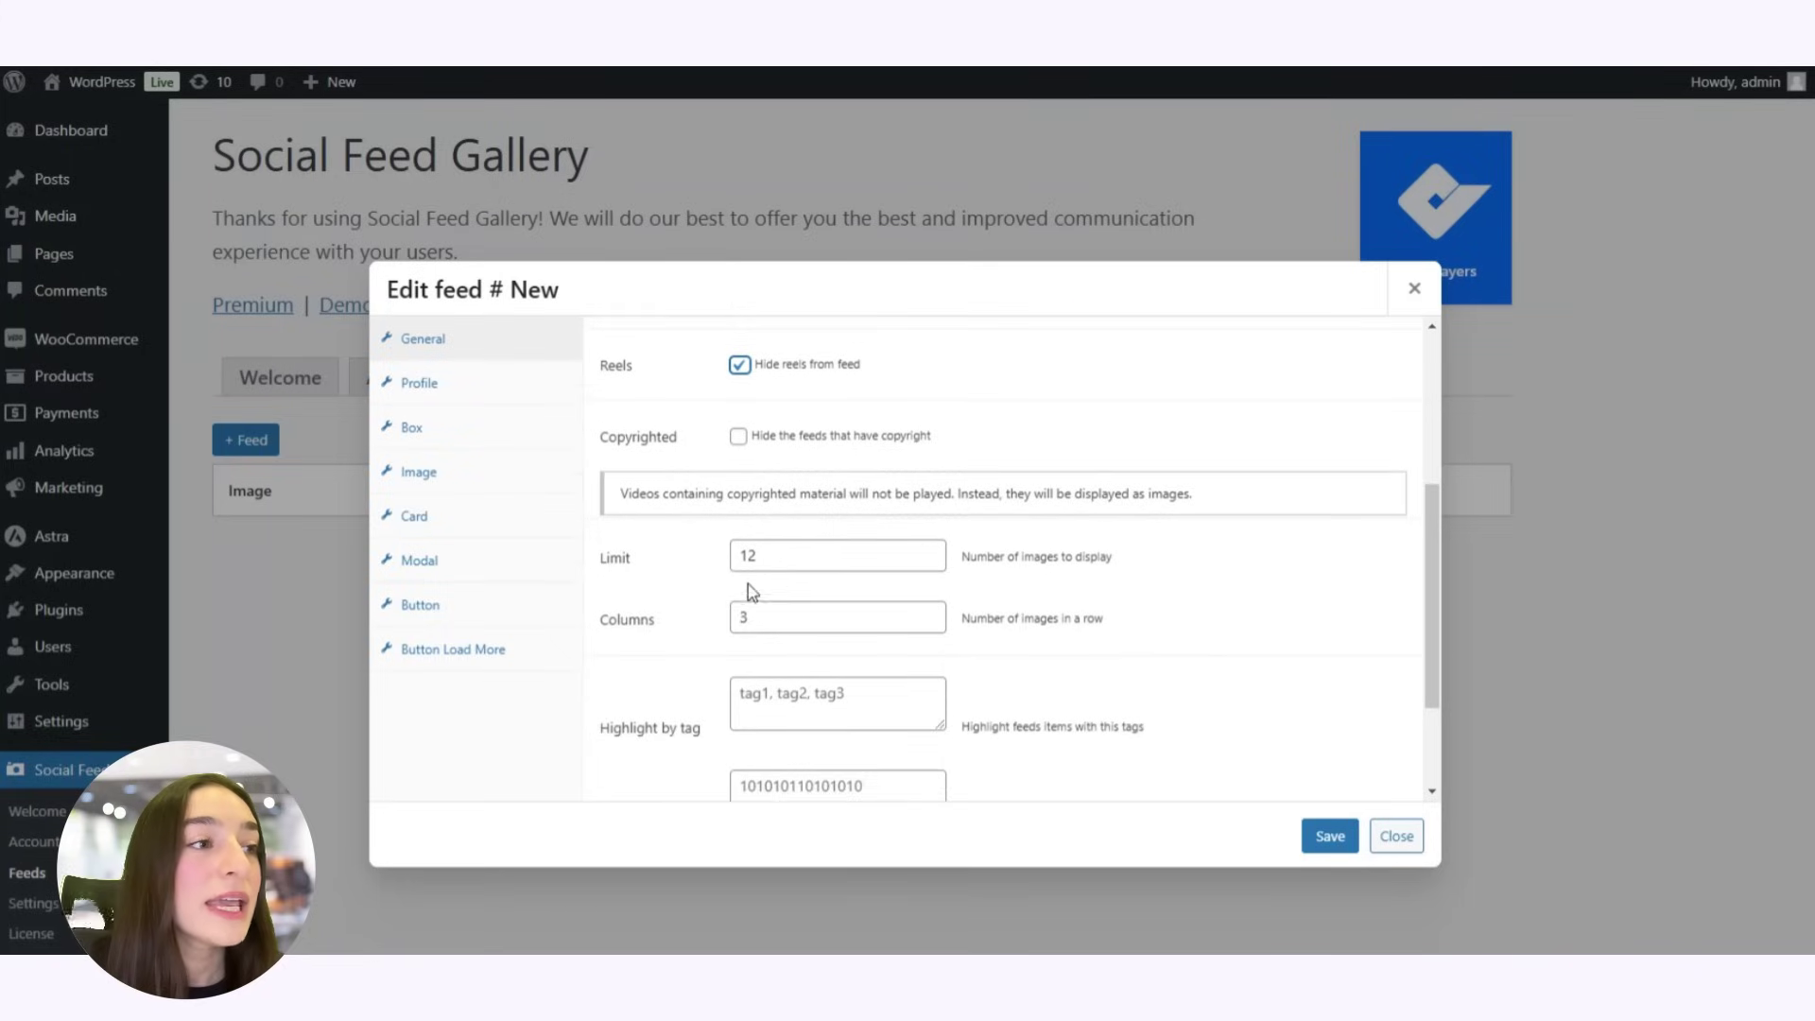
{"action": "scroll", "coordinate": [756, 567], "scroll_direction": "down", "scroll_amount": 1}
{"action": "double_click", "coordinate": [768, 449]}
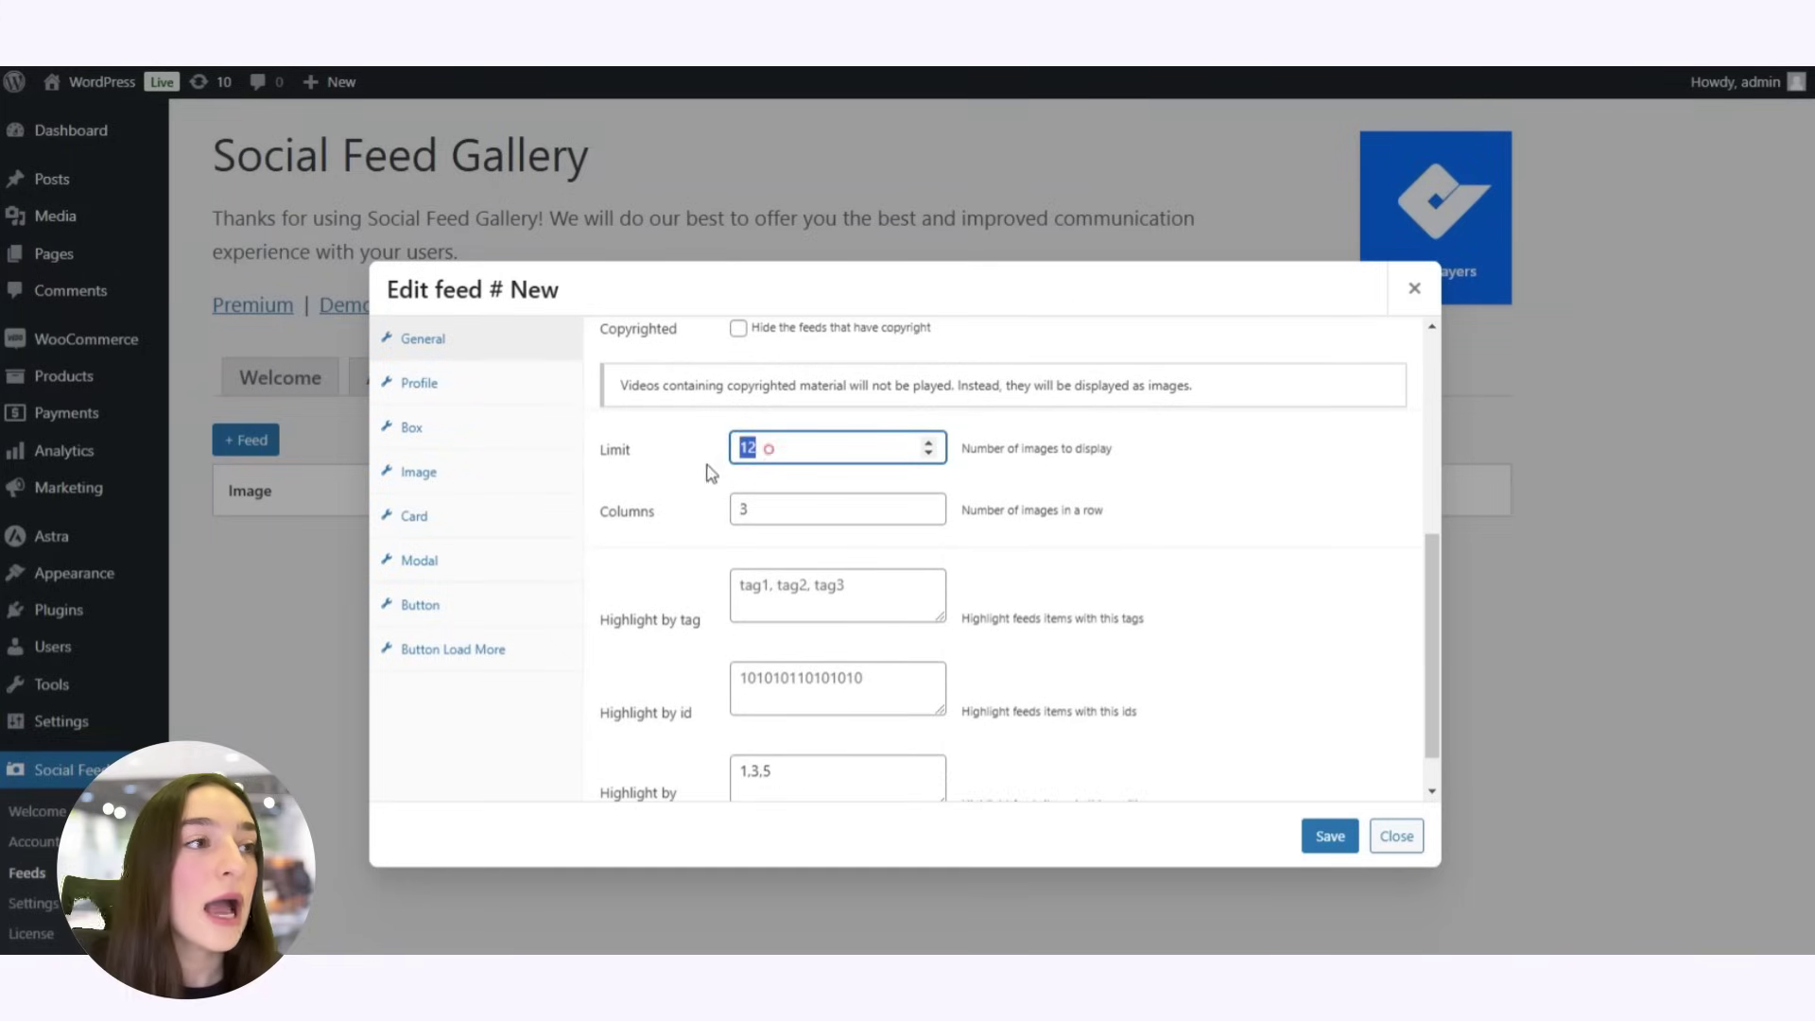
{"action": "type", "text": "3"}
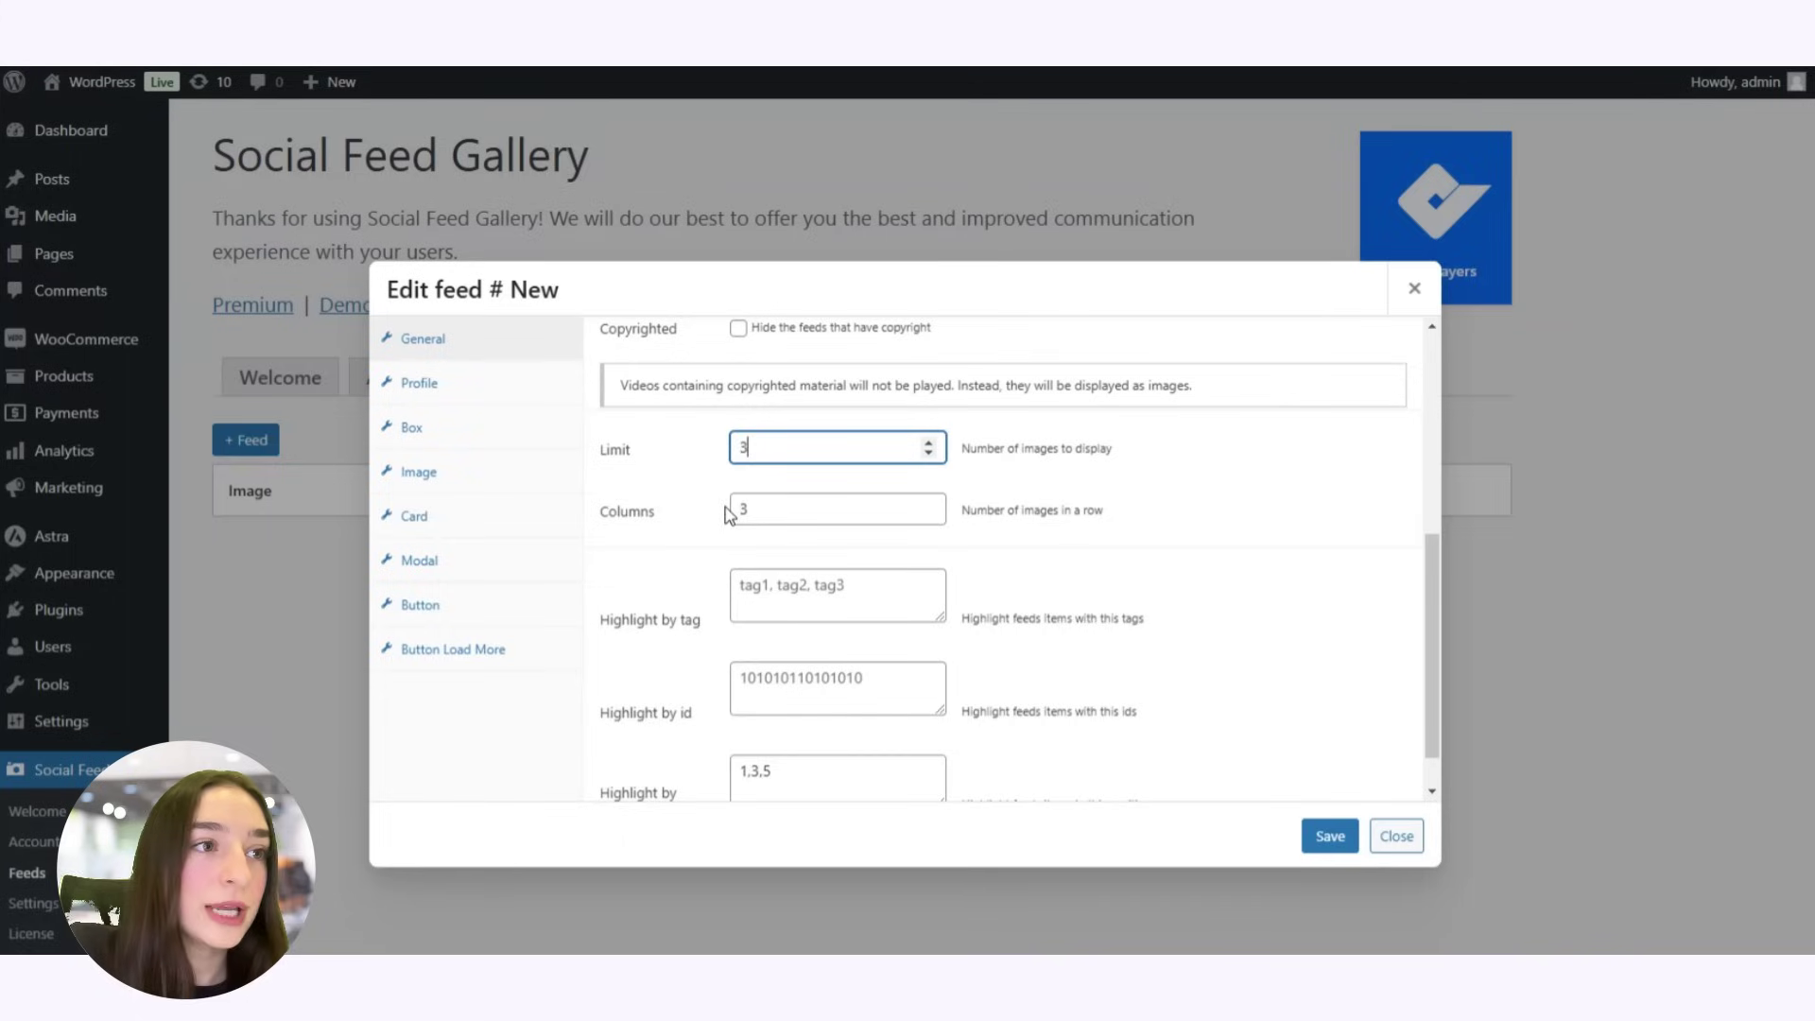
Set the feed's Columns to 1 and save the feed
{"action": "left_click", "coordinate": [808, 518]}
{"action": "double_click", "coordinate": [741, 508]}
{"action": "type", "text": "3"}
{"action": "double_click", "coordinate": [743, 508]}
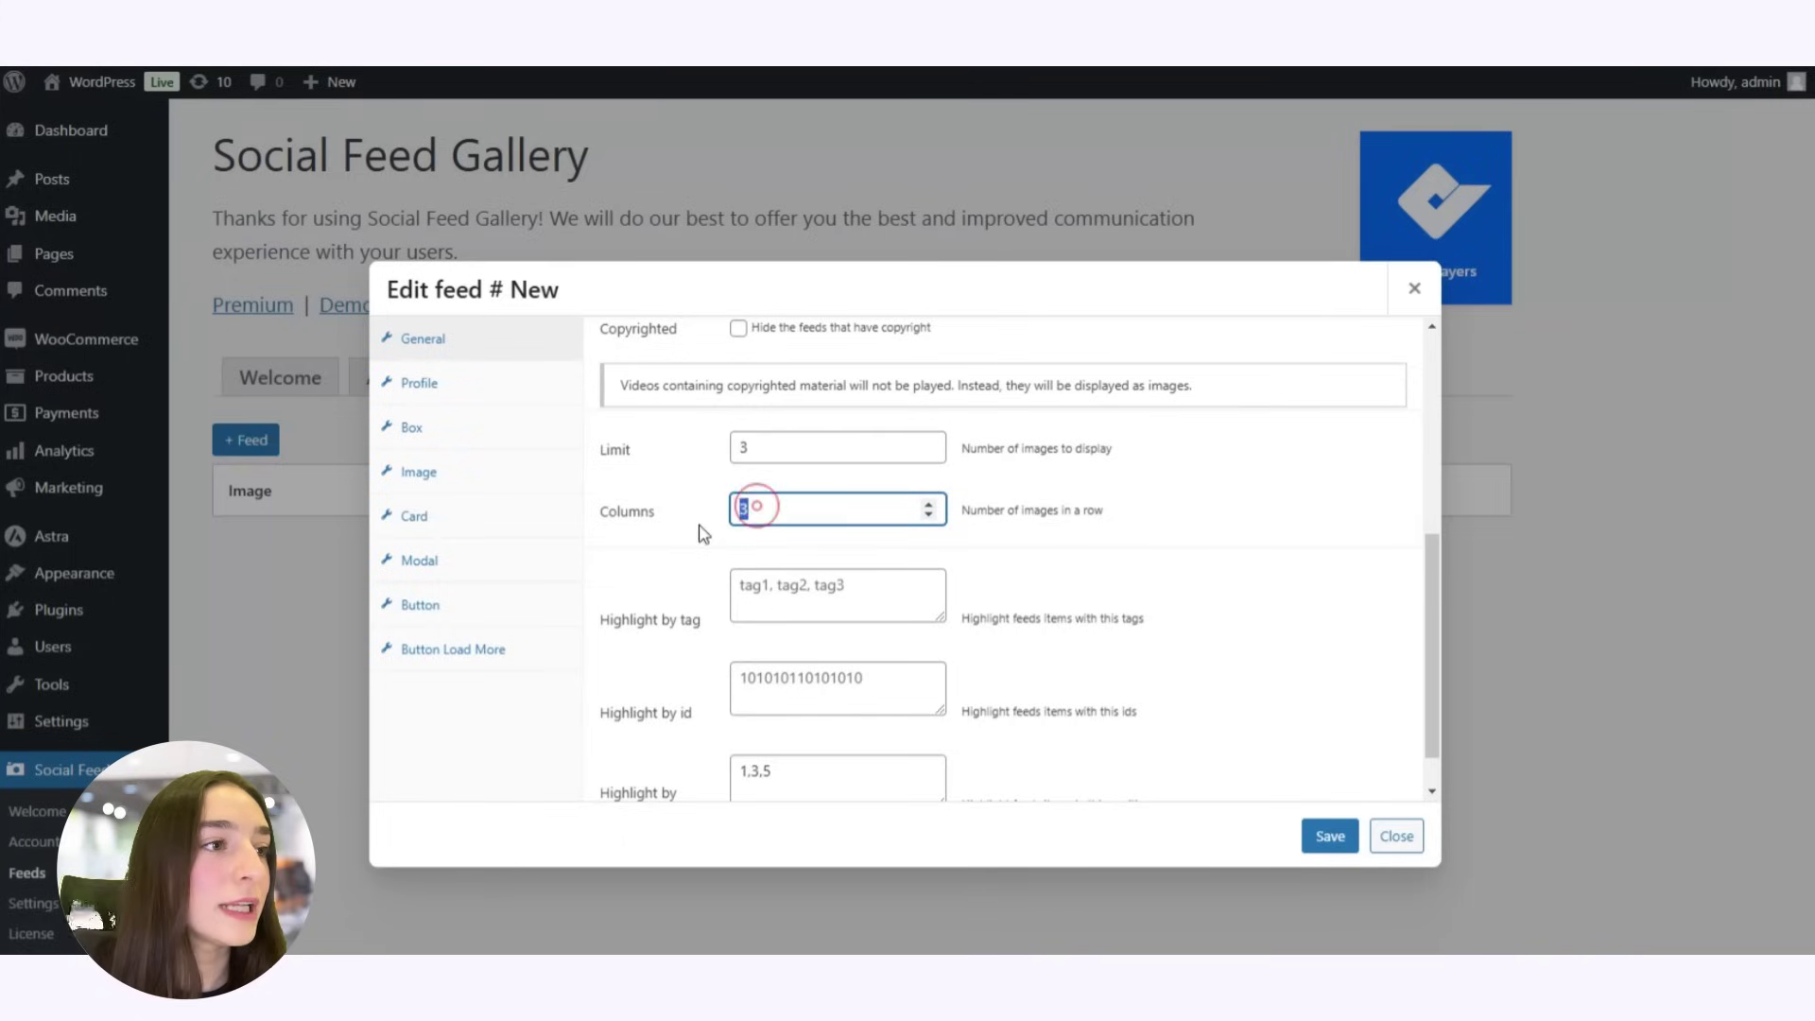
{"action": "key", "text": "BackSpace"}
{"action": "type", "text": "1"}
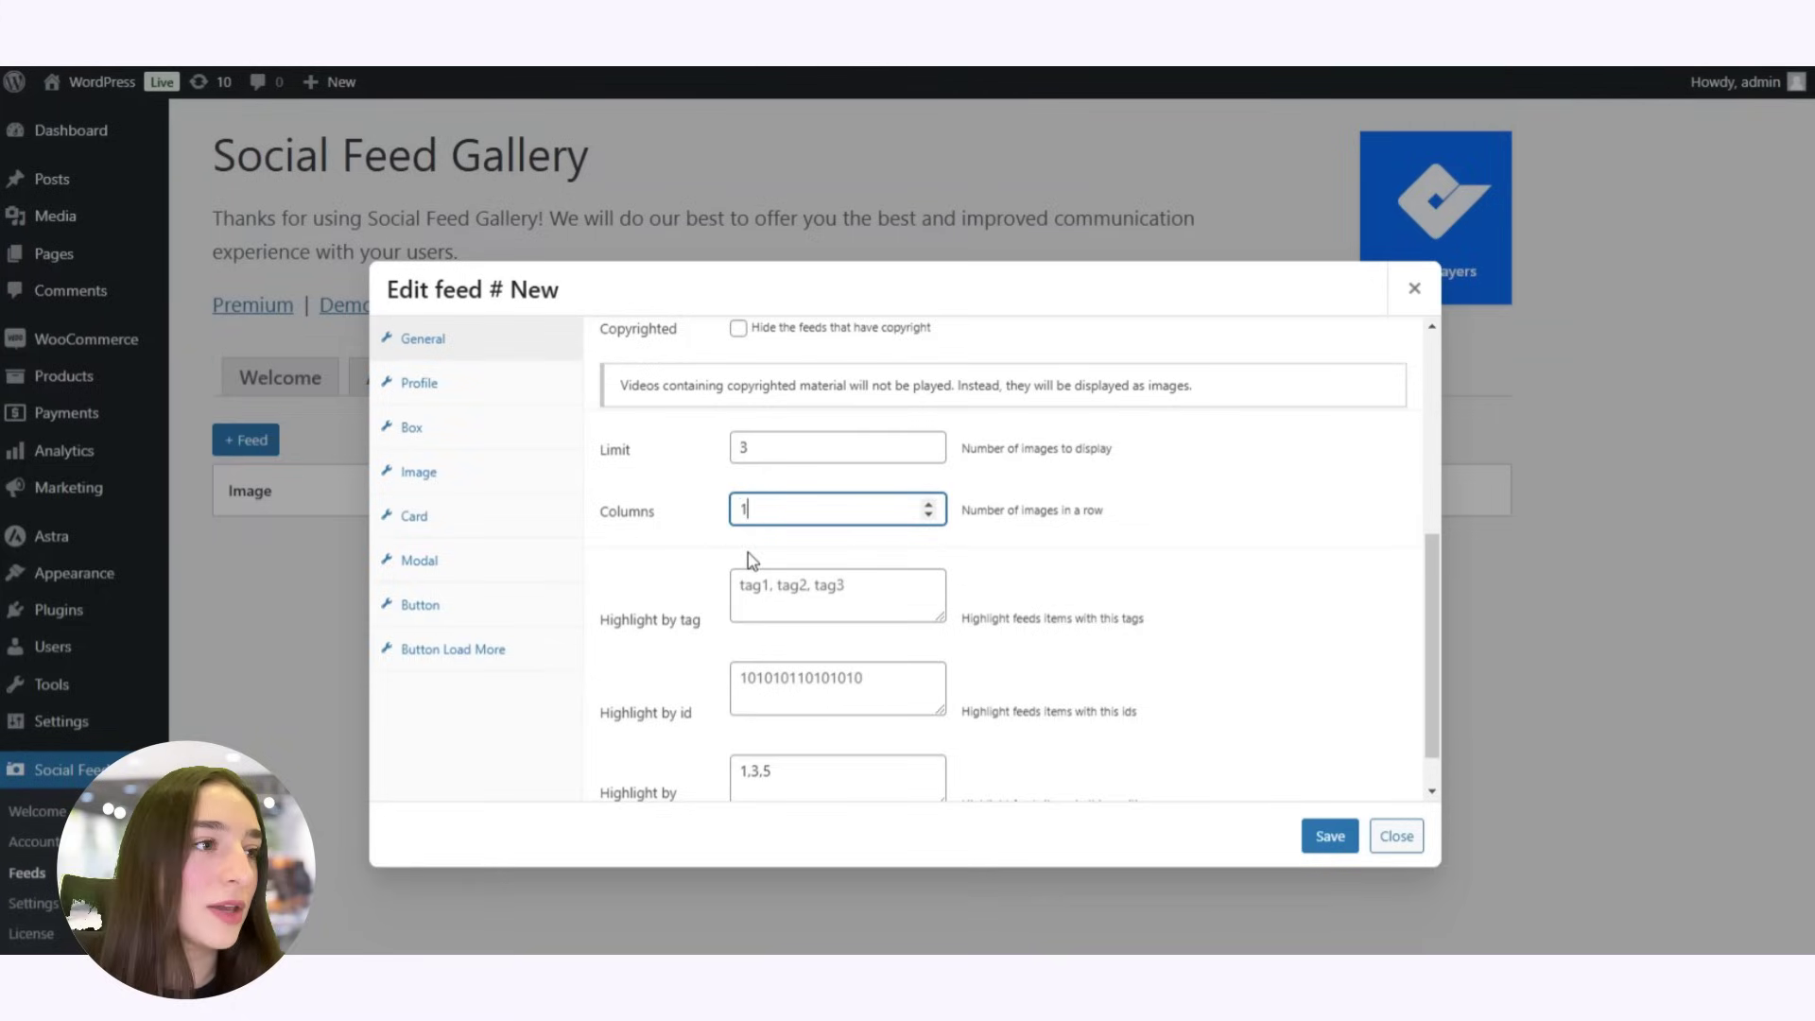
{"action": "left_click", "coordinate": [769, 543]}
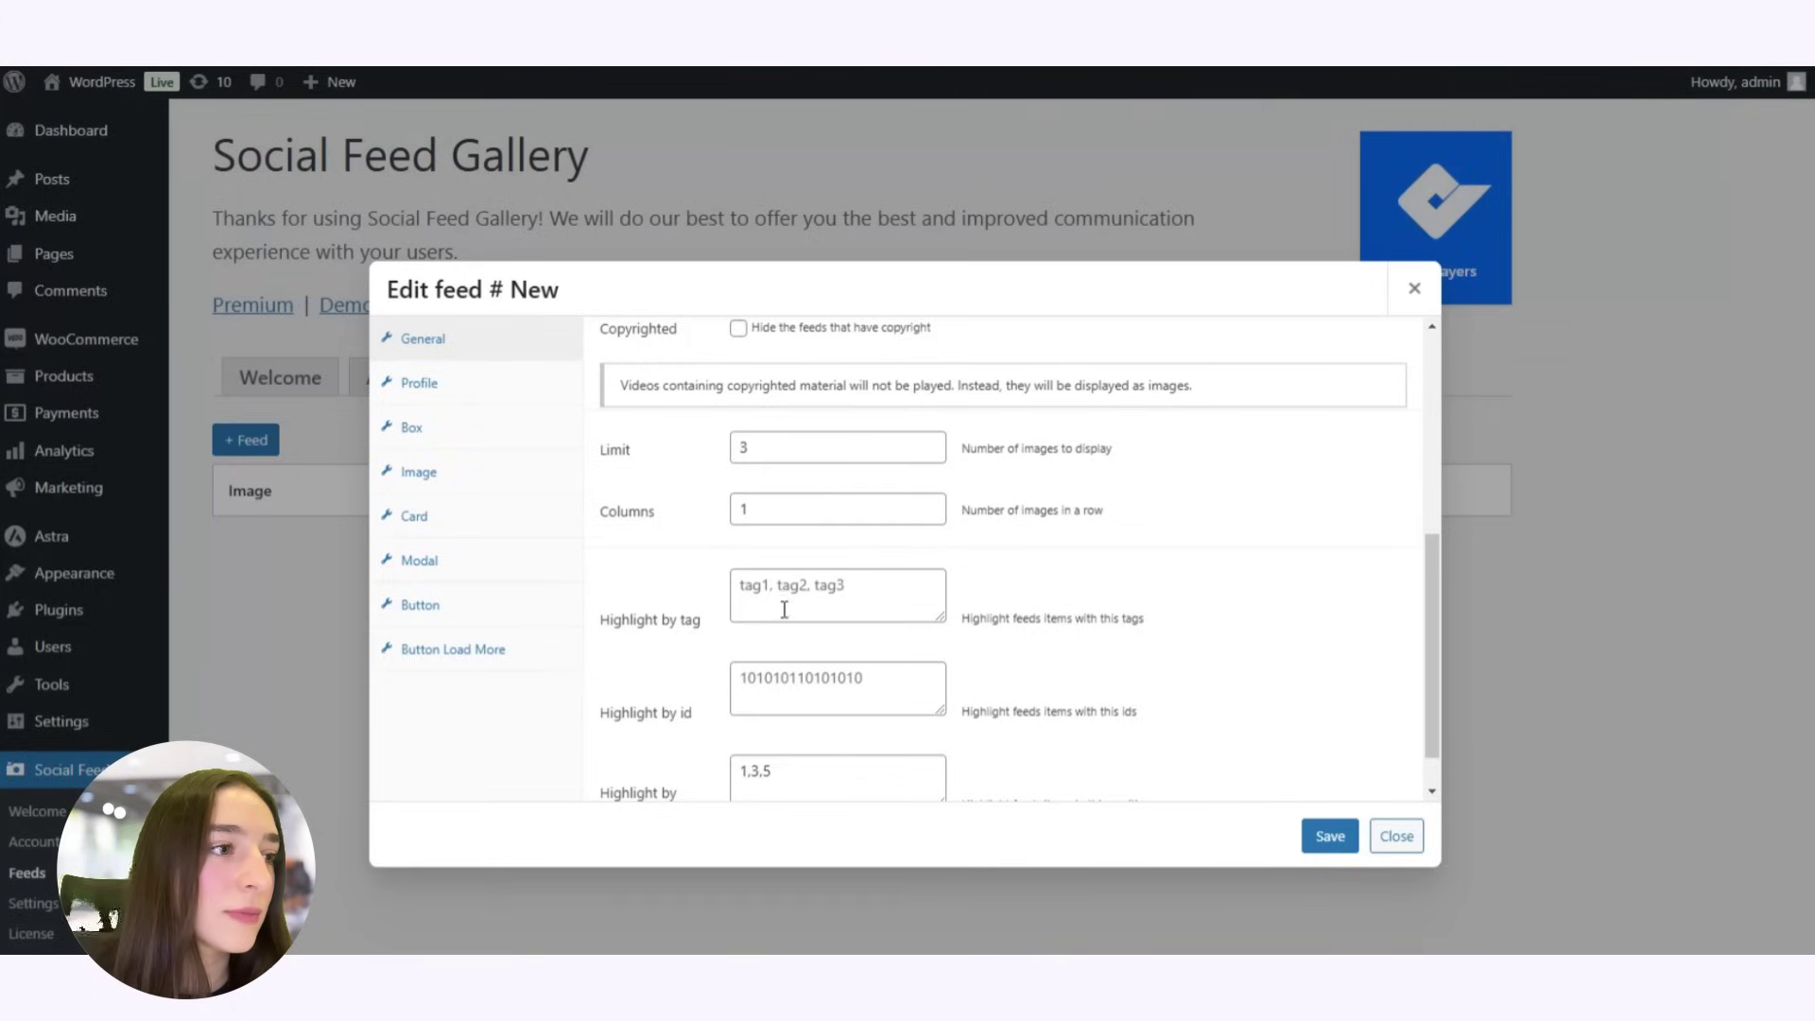
{"action": "scroll", "coordinate": [794, 605], "scroll_direction": "down", "scroll_amount": 1}
{"action": "left_click", "coordinate": [1333, 835]}
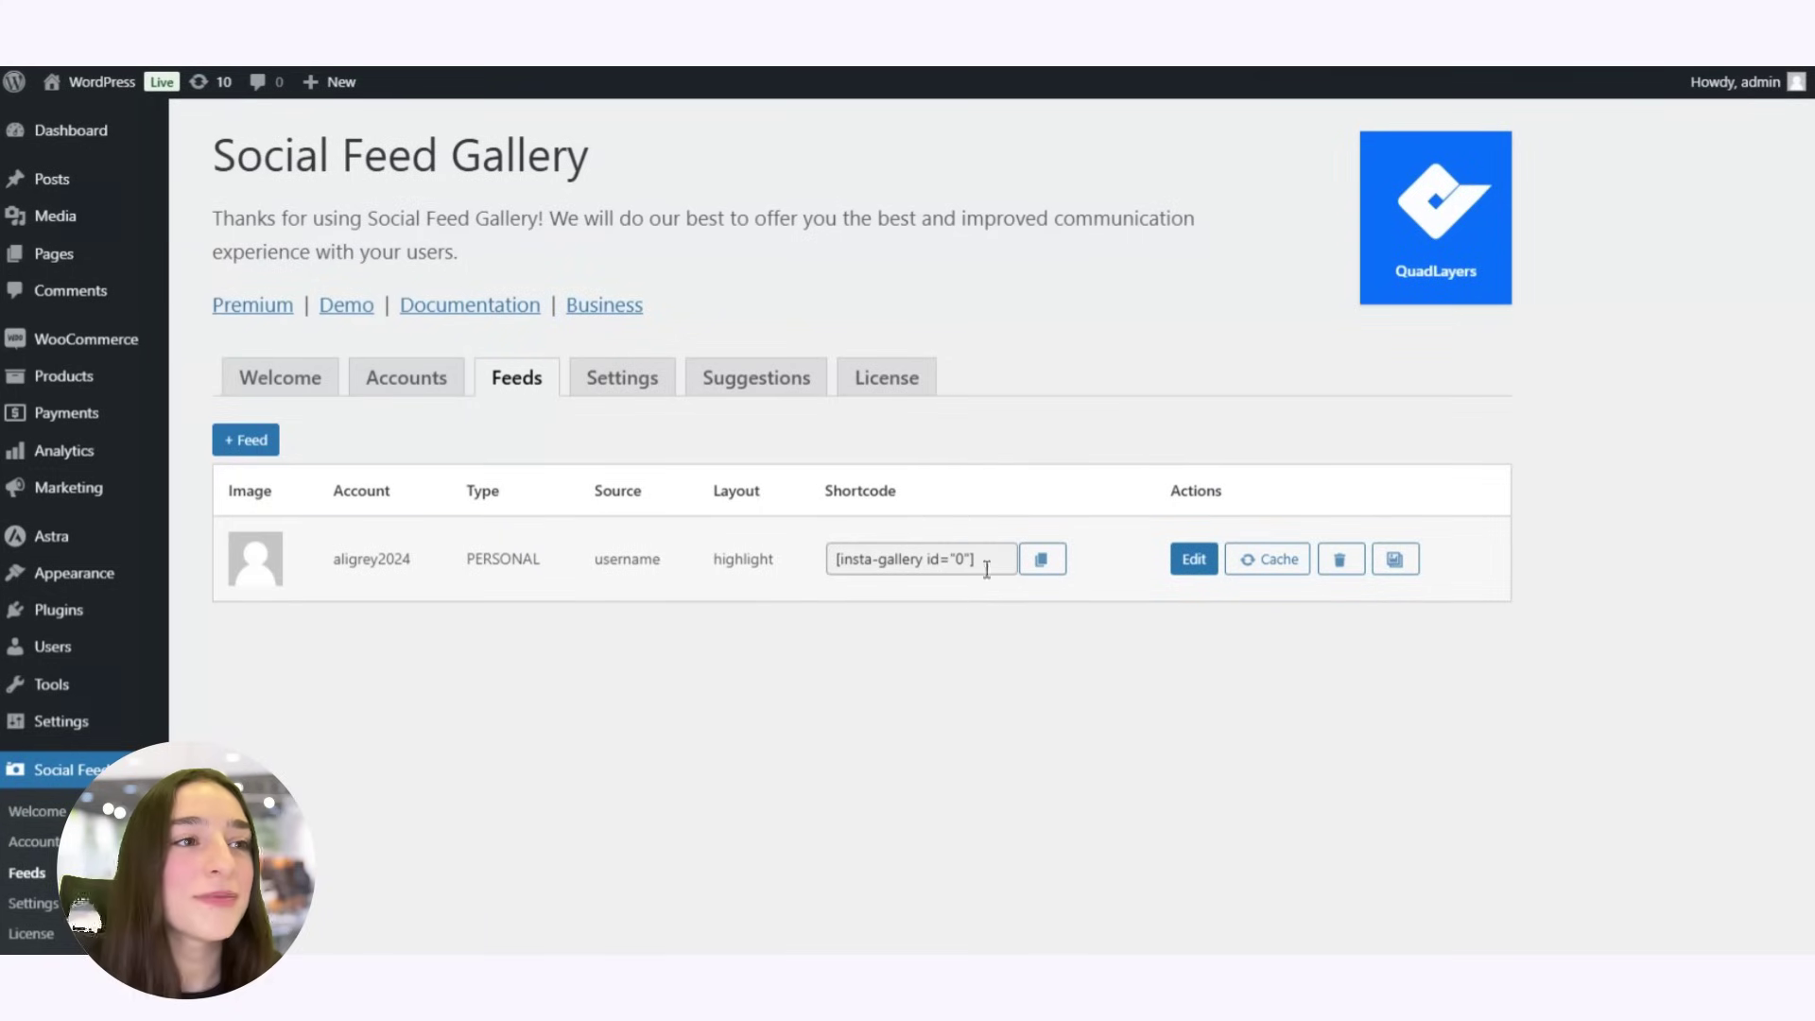
Copy the feed shortcode [insta-gallery id="0"] and go to the Posts list
{"action": "left_click", "coordinate": [1044, 559]}
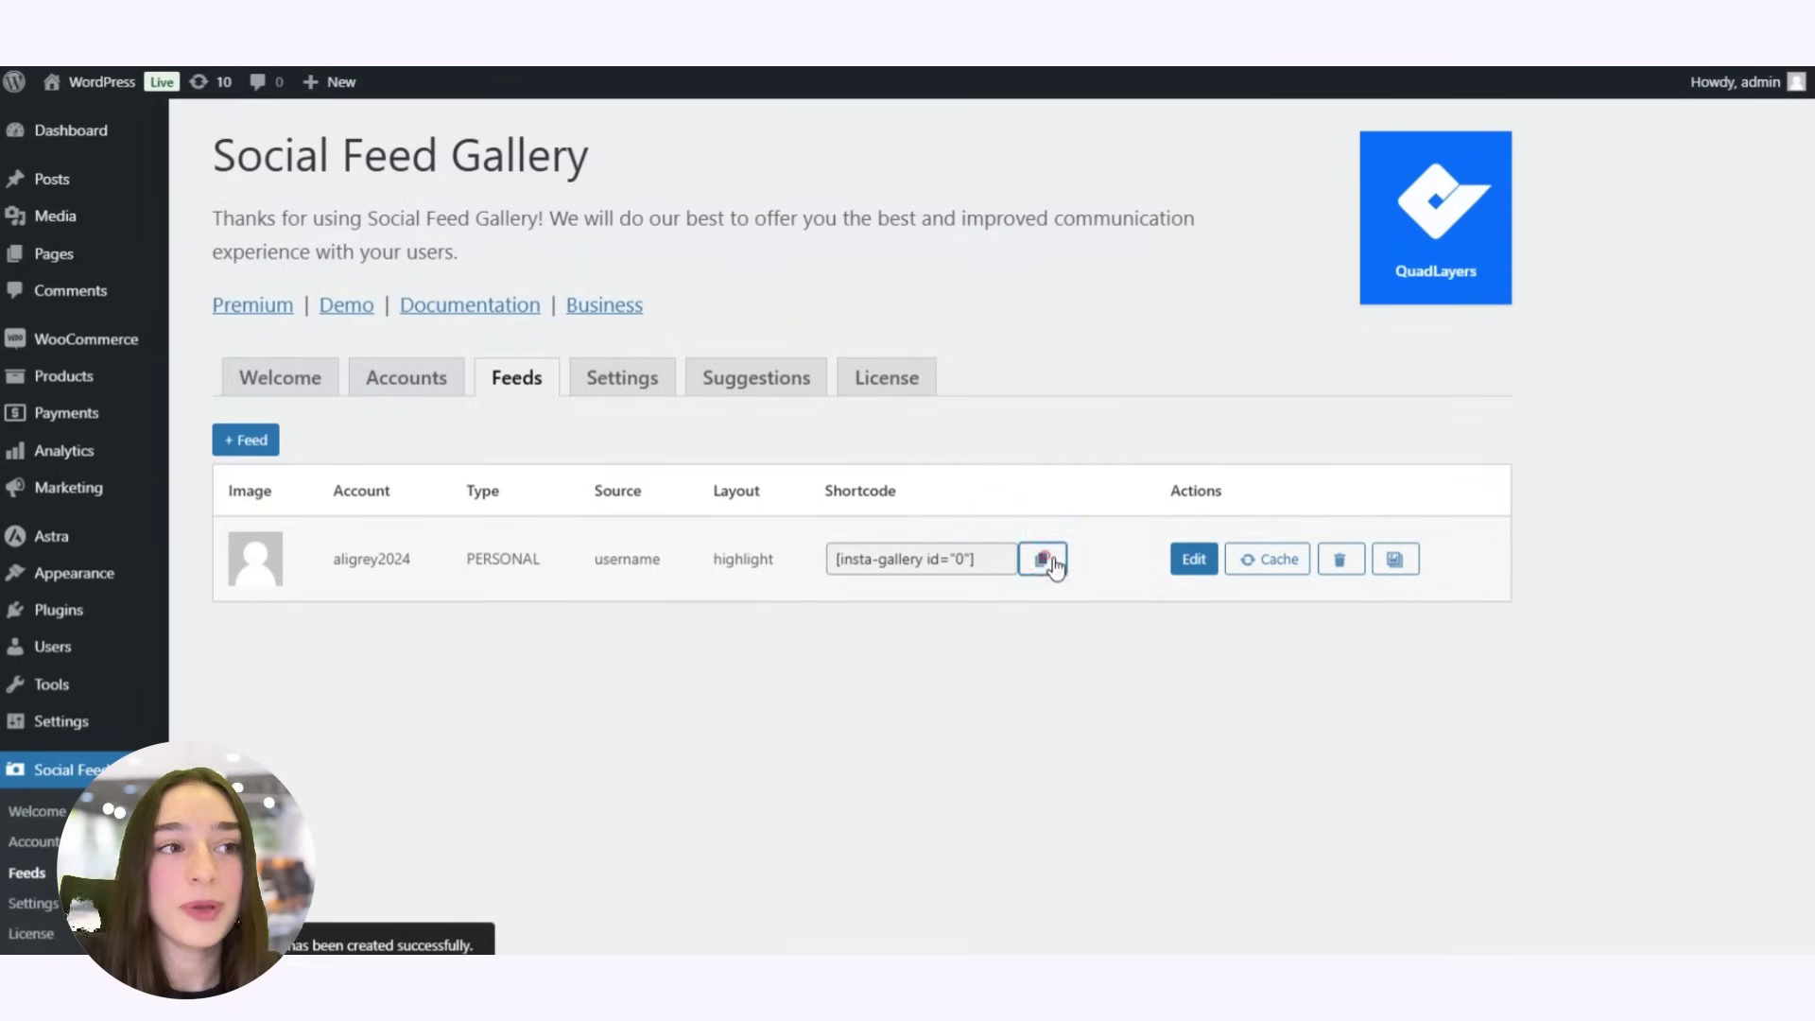
{"action": "left_click", "coordinate": [107, 189]}
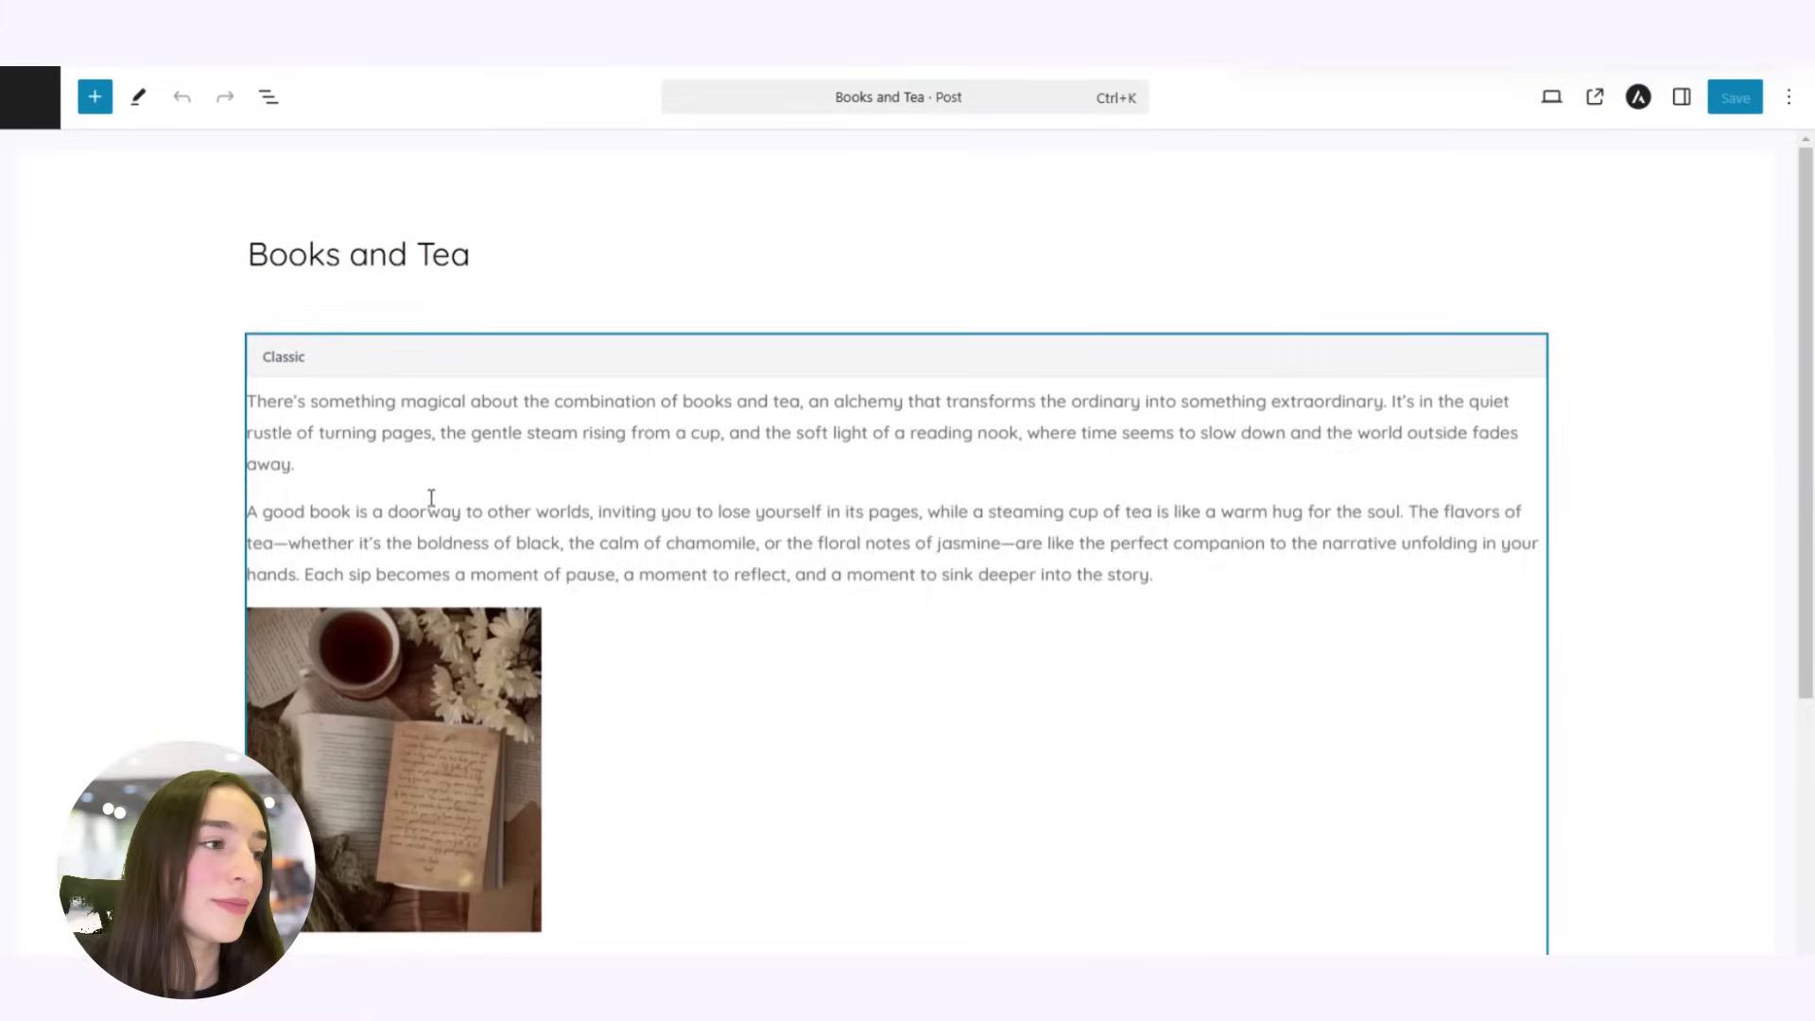
Insert a Shortcode block below the last paragraph of Books and Tea
{"action": "scroll", "coordinate": [433, 502], "scroll_direction": "down", "scroll_amount": 5}
{"action": "left_click", "coordinate": [374, 576]}
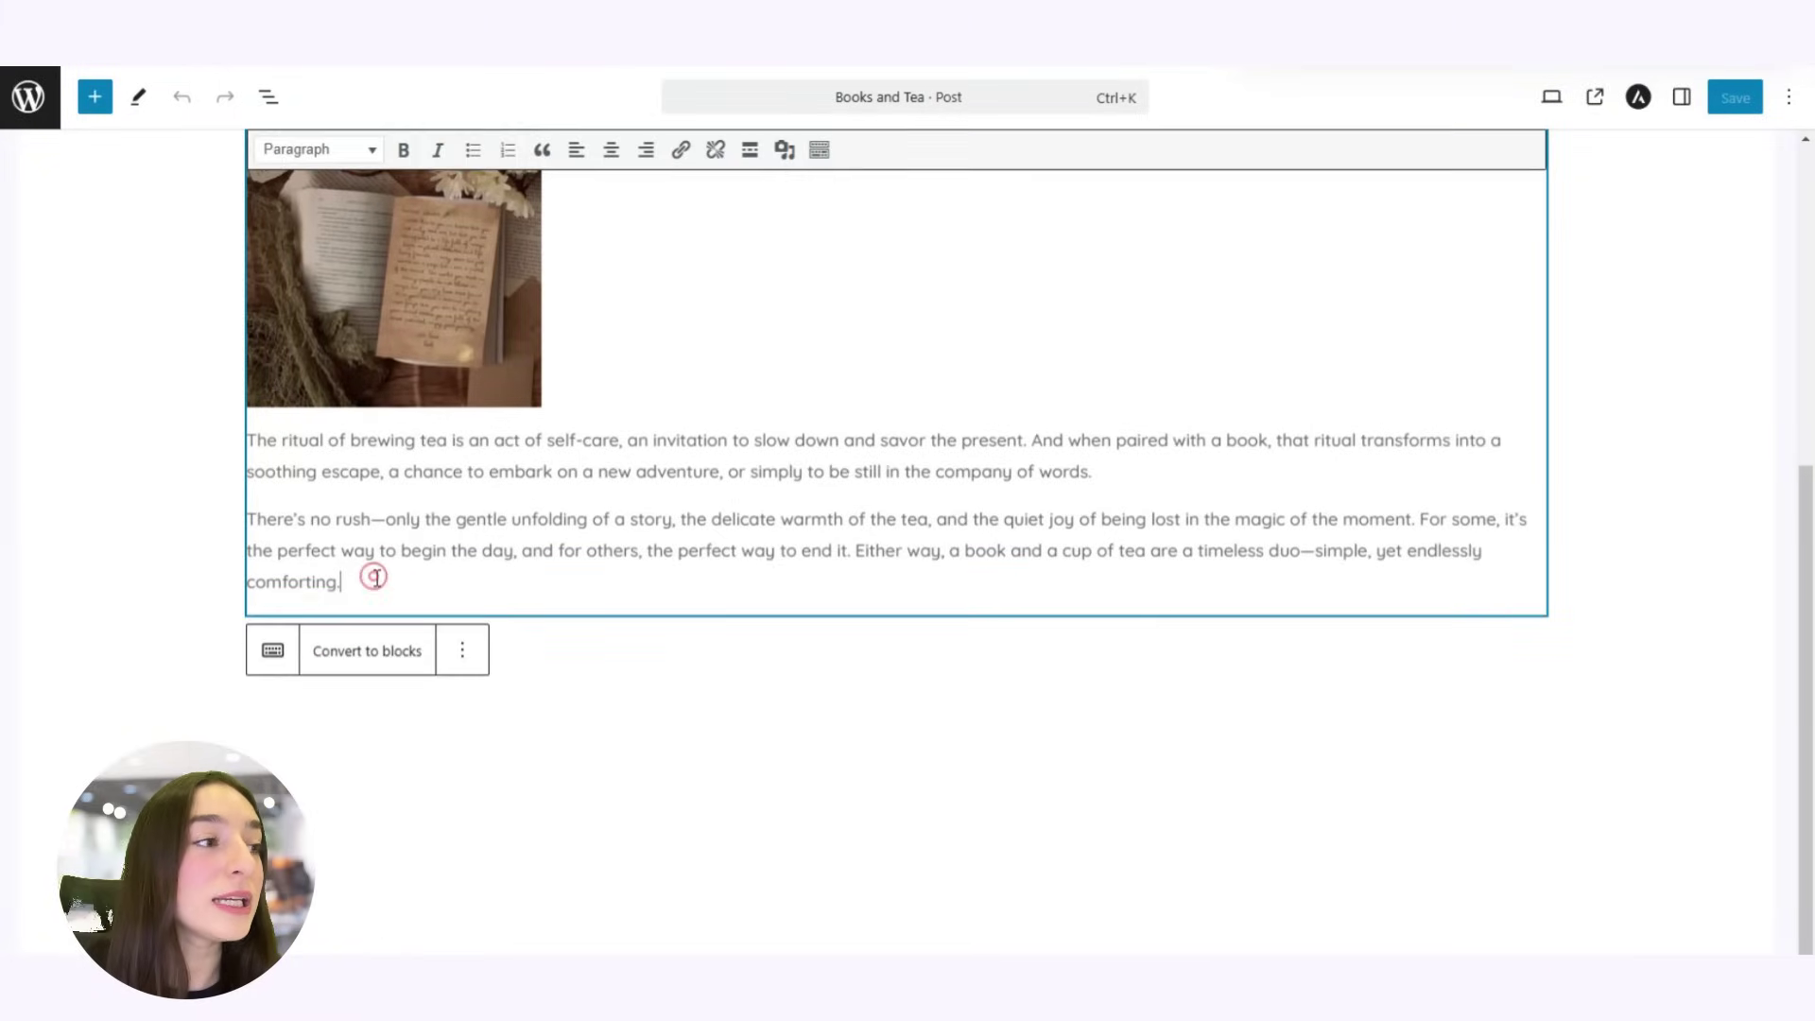
{"action": "key", "text": "Return"}
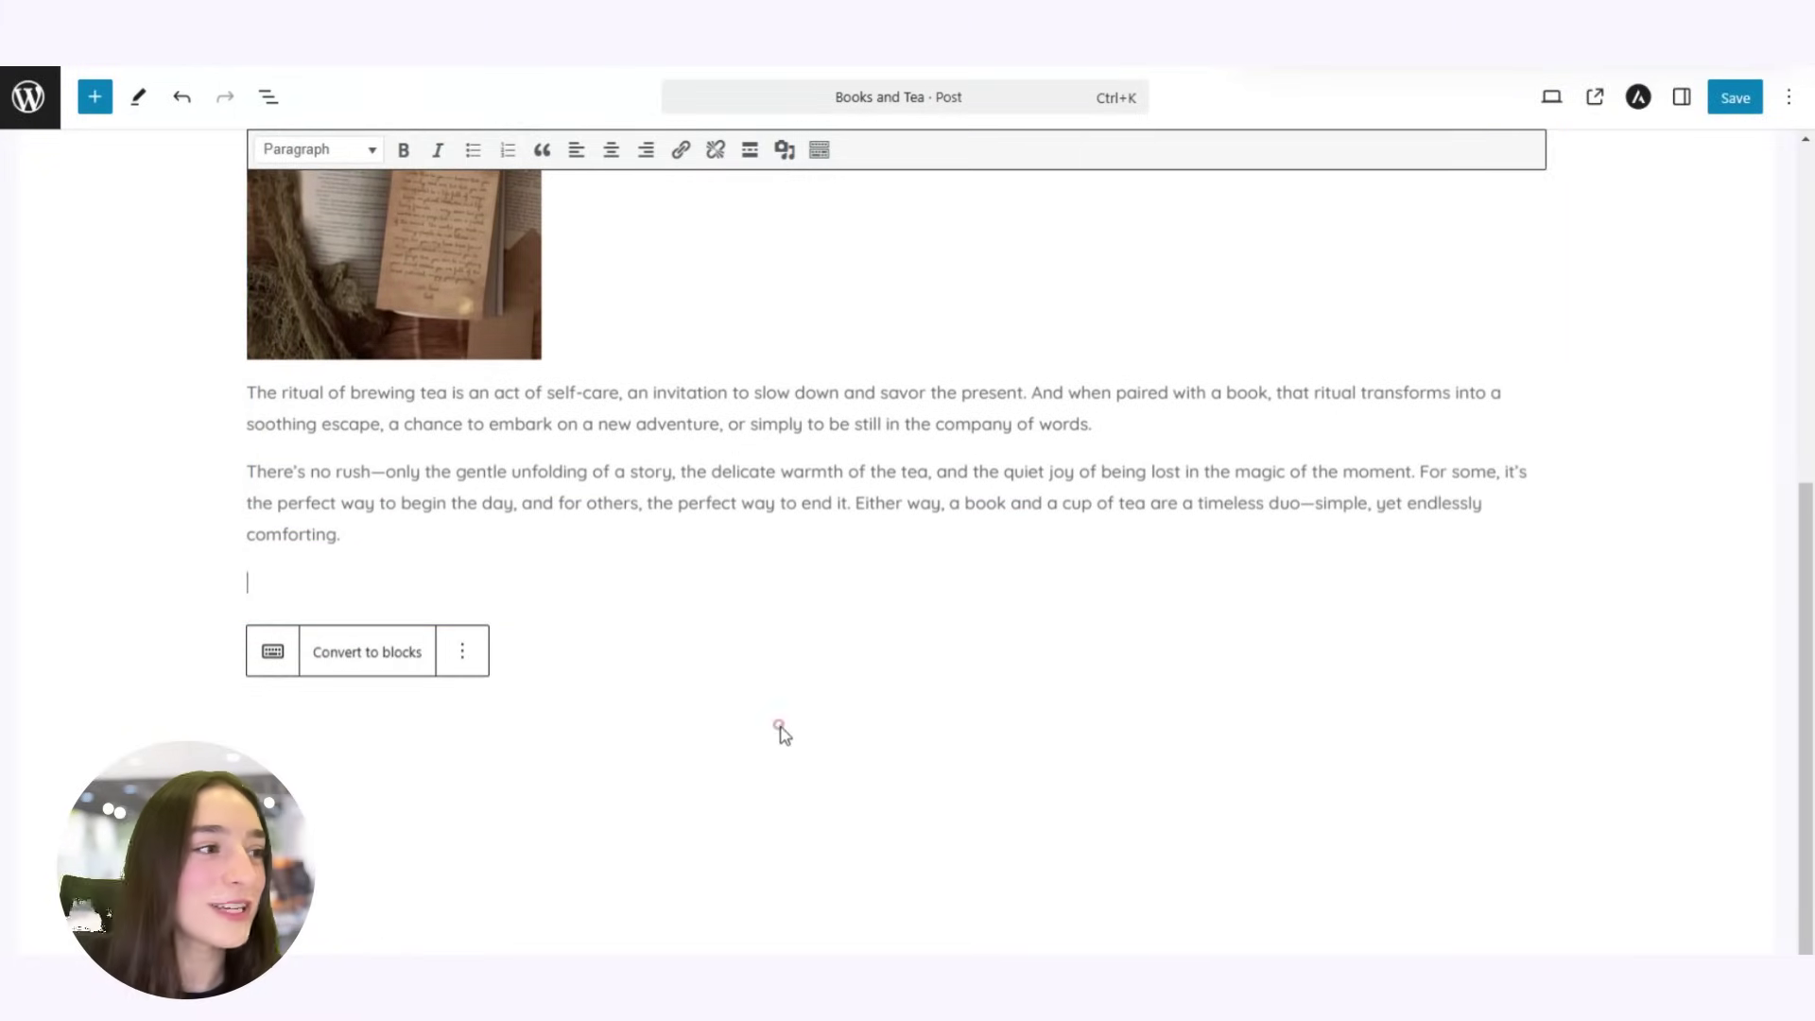
{"action": "left_click", "coordinate": [707, 629]}
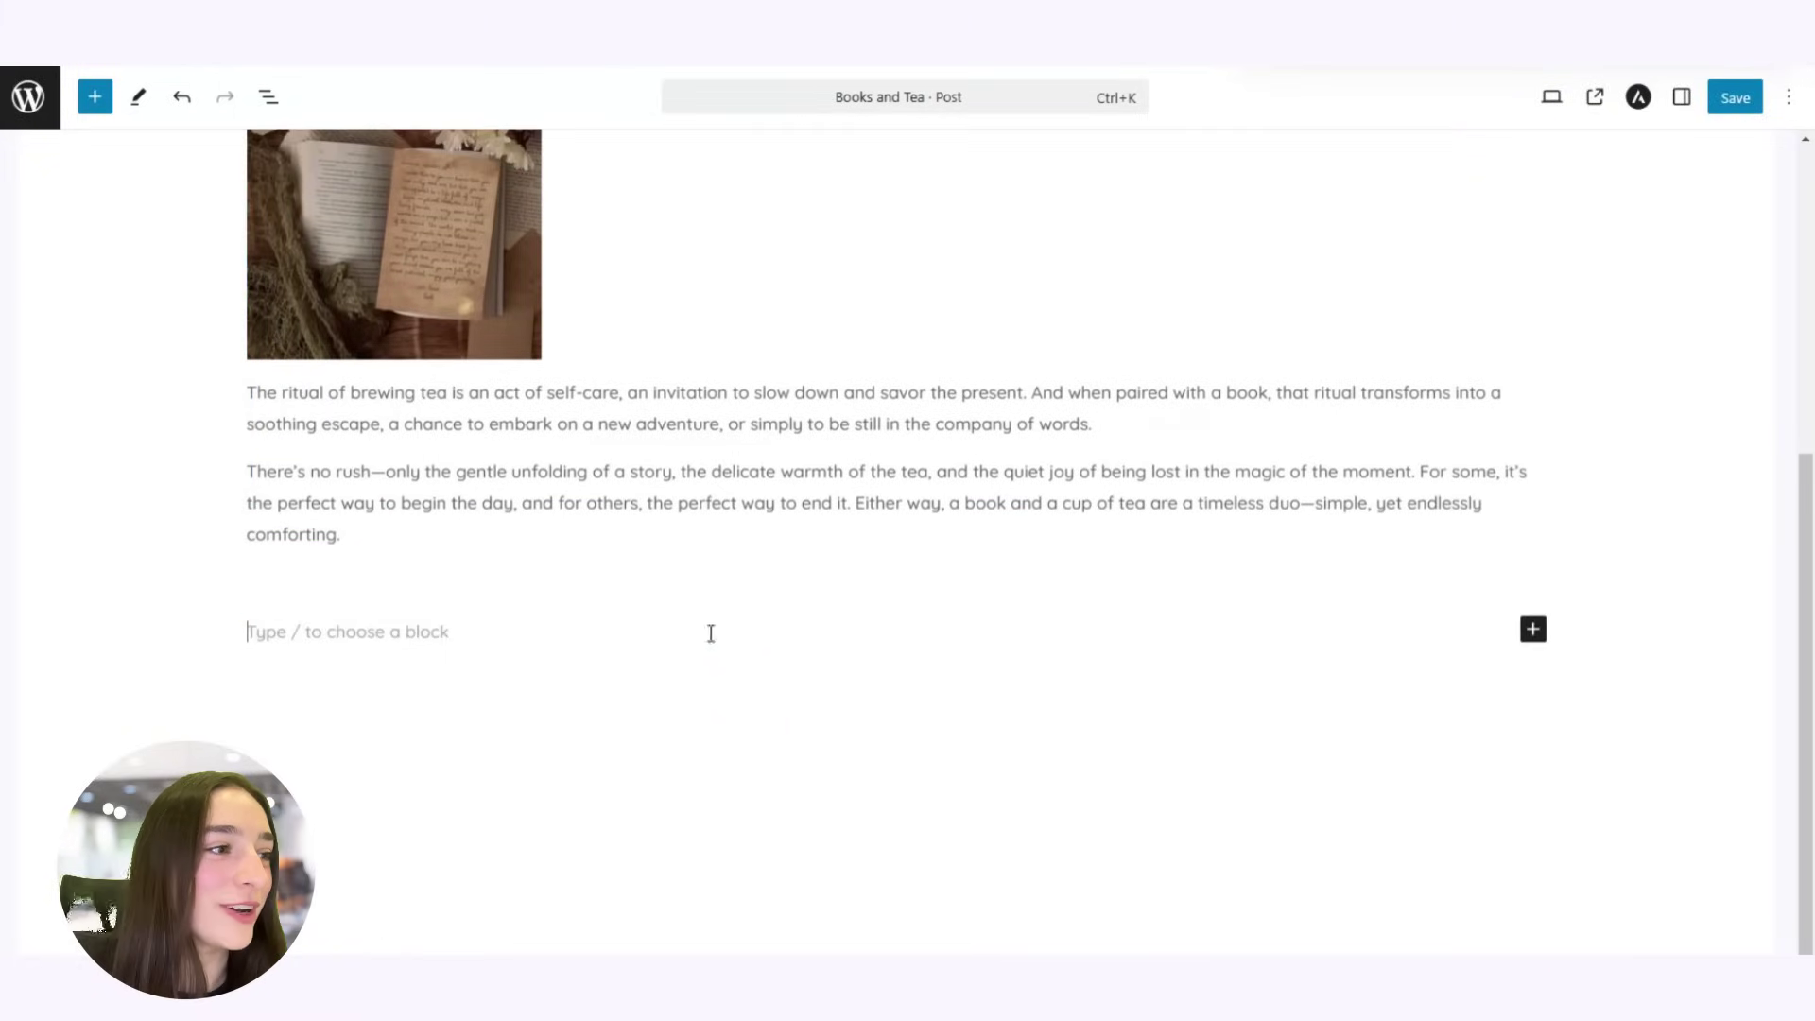
{"action": "left_click", "coordinate": [1533, 630]}
{"action": "type", "text": "short"}
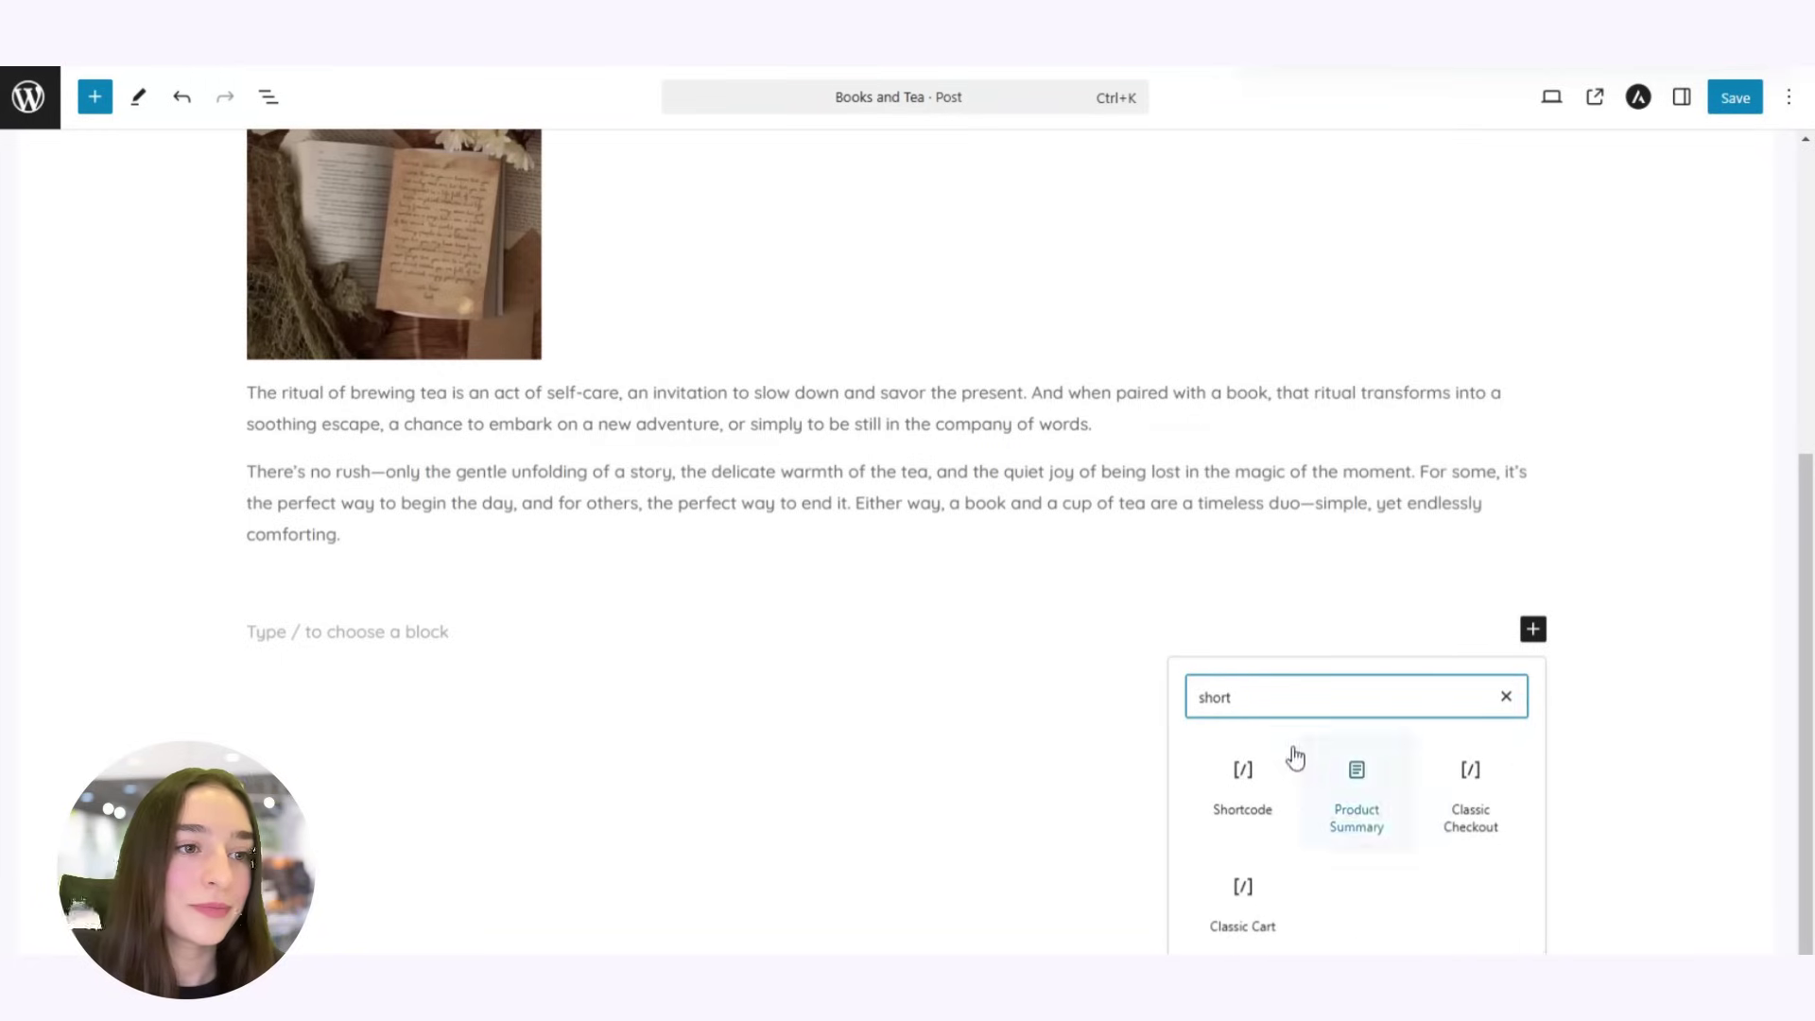
{"action": "left_click", "coordinate": [1264, 765]}
Paste the copied feed shortcode into the block and save the post
{"action": "left_click", "coordinate": [596, 715]}
{"action": "type", "text": "[foogallery id=\"4\"]"}
{"action": "left_click", "coordinate": [567, 826]}
{"action": "scroll", "coordinate": [1434, 377], "scroll_direction": "up", "scroll_amount": 5}
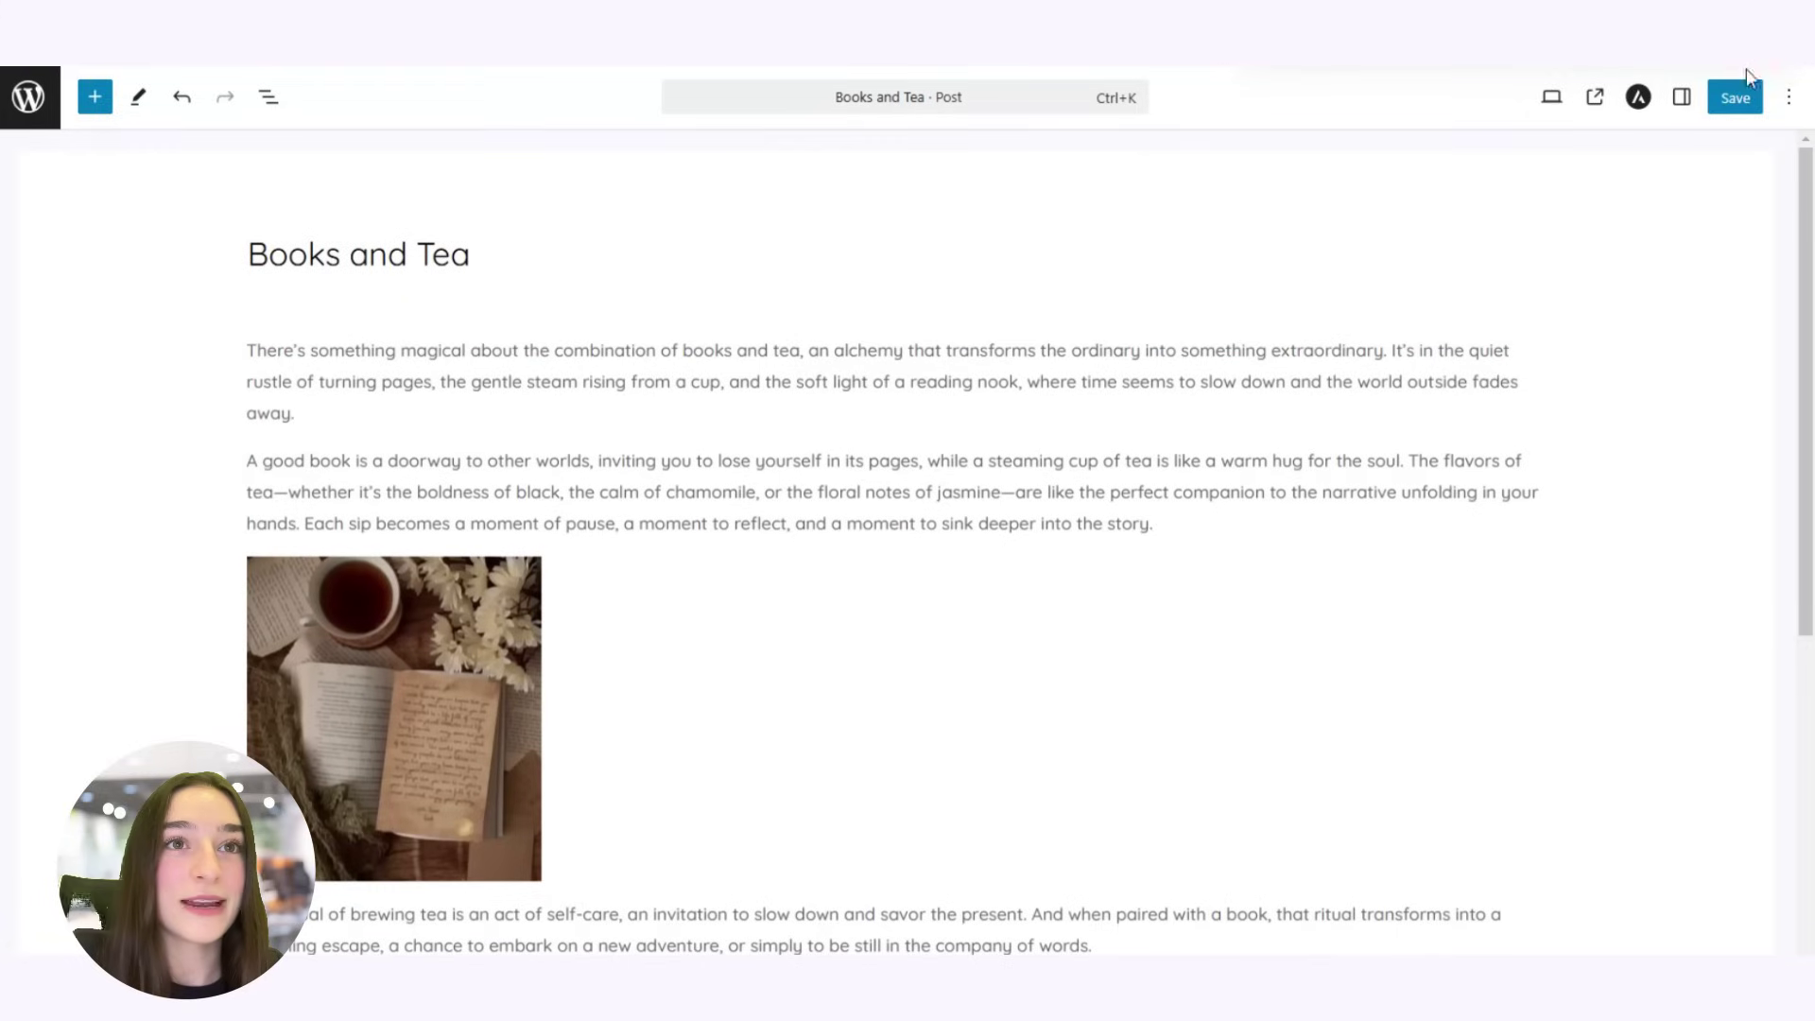
{"action": "left_click", "coordinate": [1736, 87]}
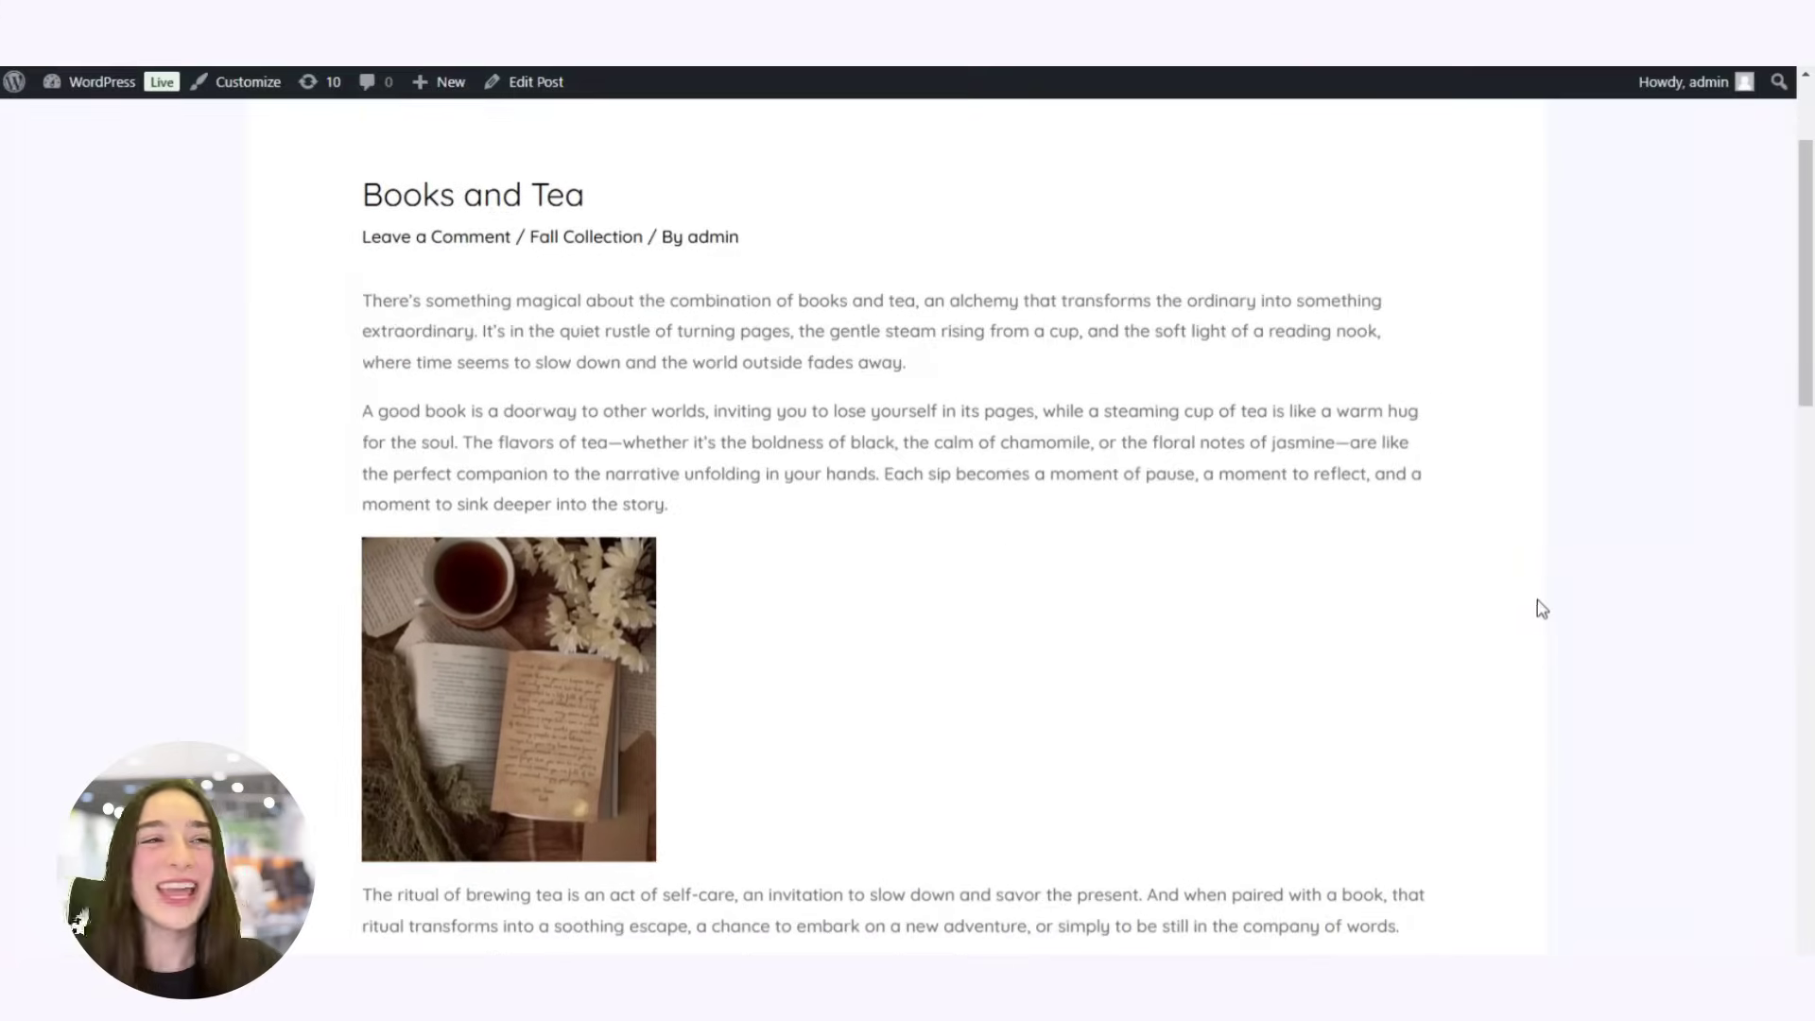
{"action": "scroll", "coordinate": [1542, 609], "scroll_direction": "down", "scroll_amount": 9}
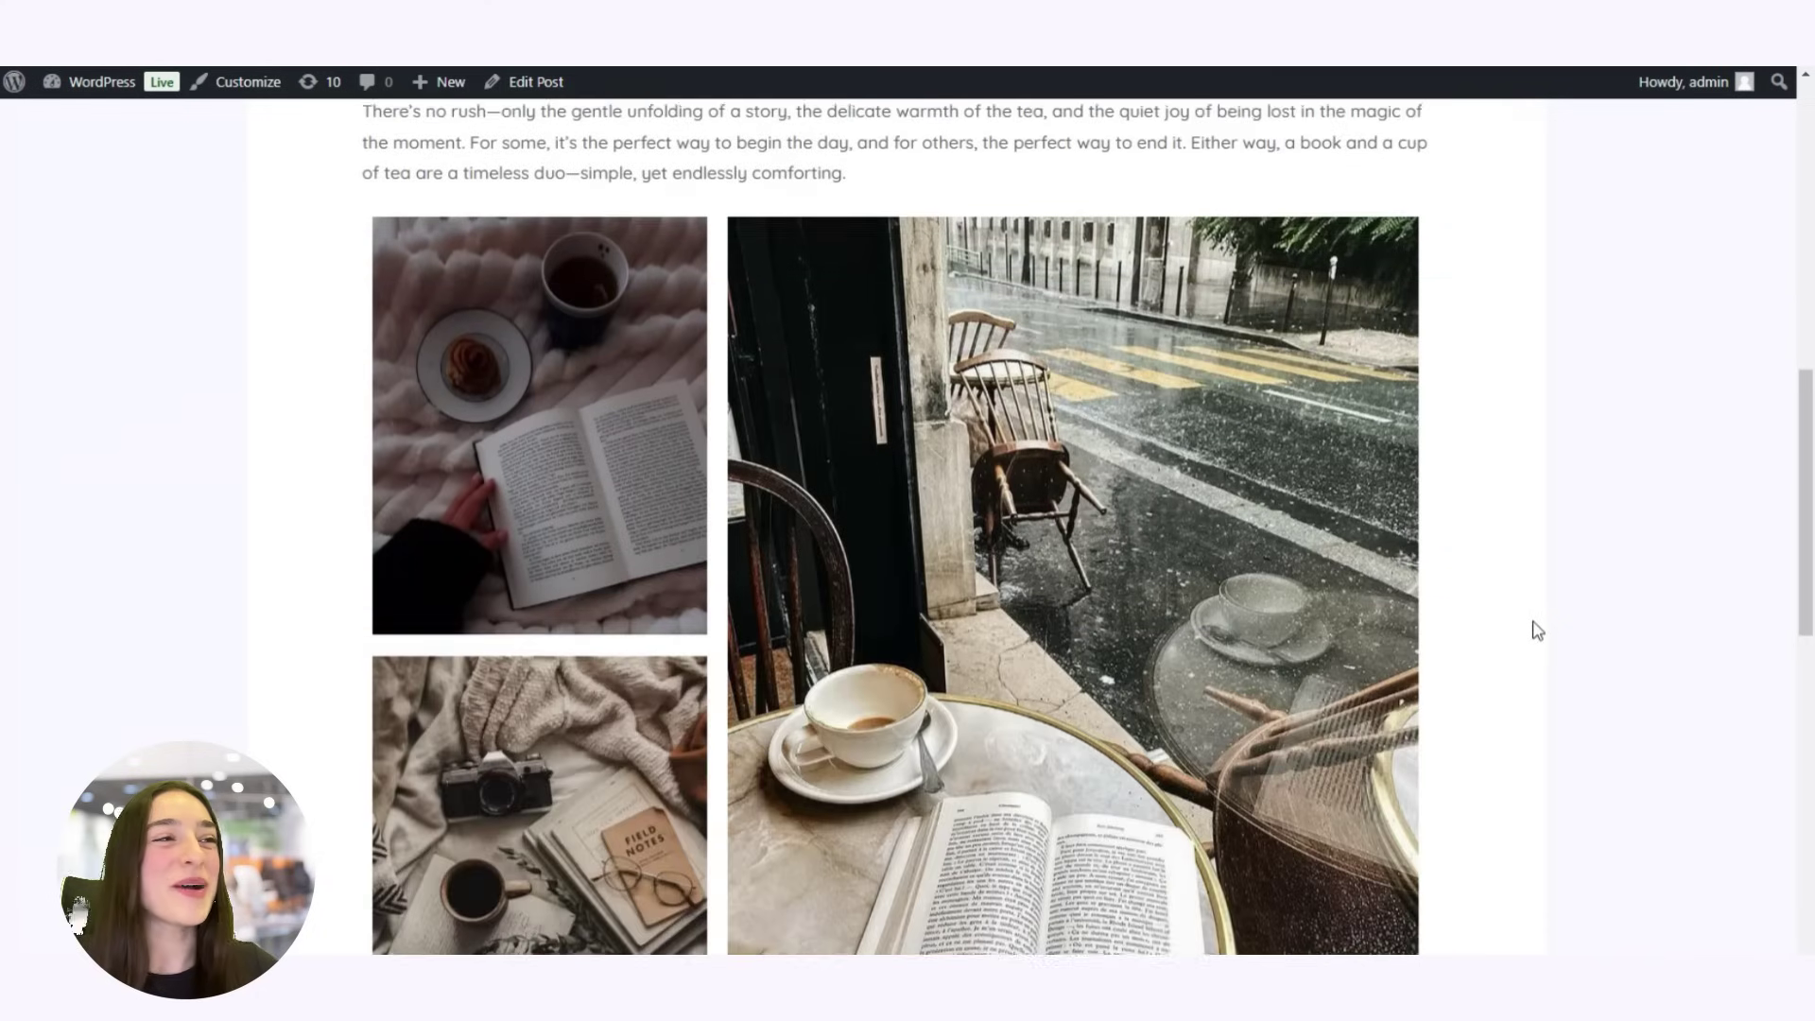
{"action": "scroll", "coordinate": [1526, 652], "scroll_direction": "down", "scroll_amount": 3}
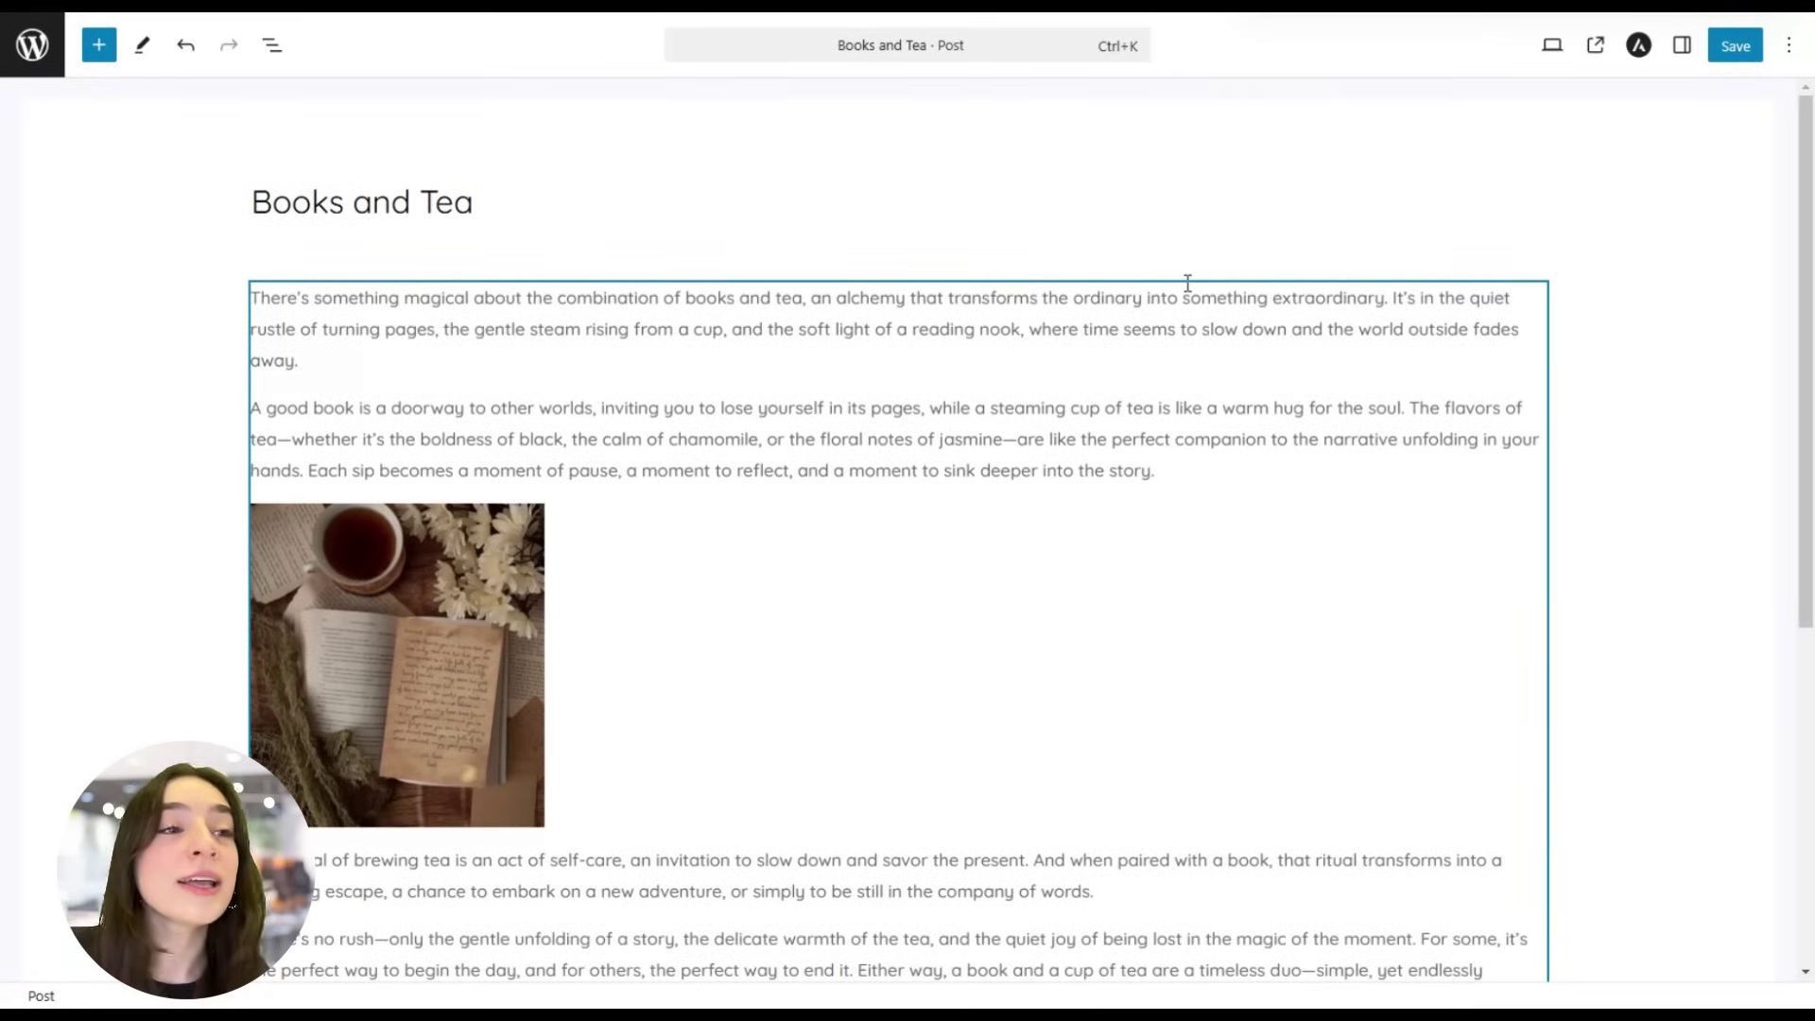
Append a Social Feed Gallery block after the last paragraph, using the connected Instagram account
{"action": "scroll", "coordinate": [1101, 363], "scroll_direction": "down", "scroll_amount": 6}
{"action": "left_click", "coordinate": [824, 535]}
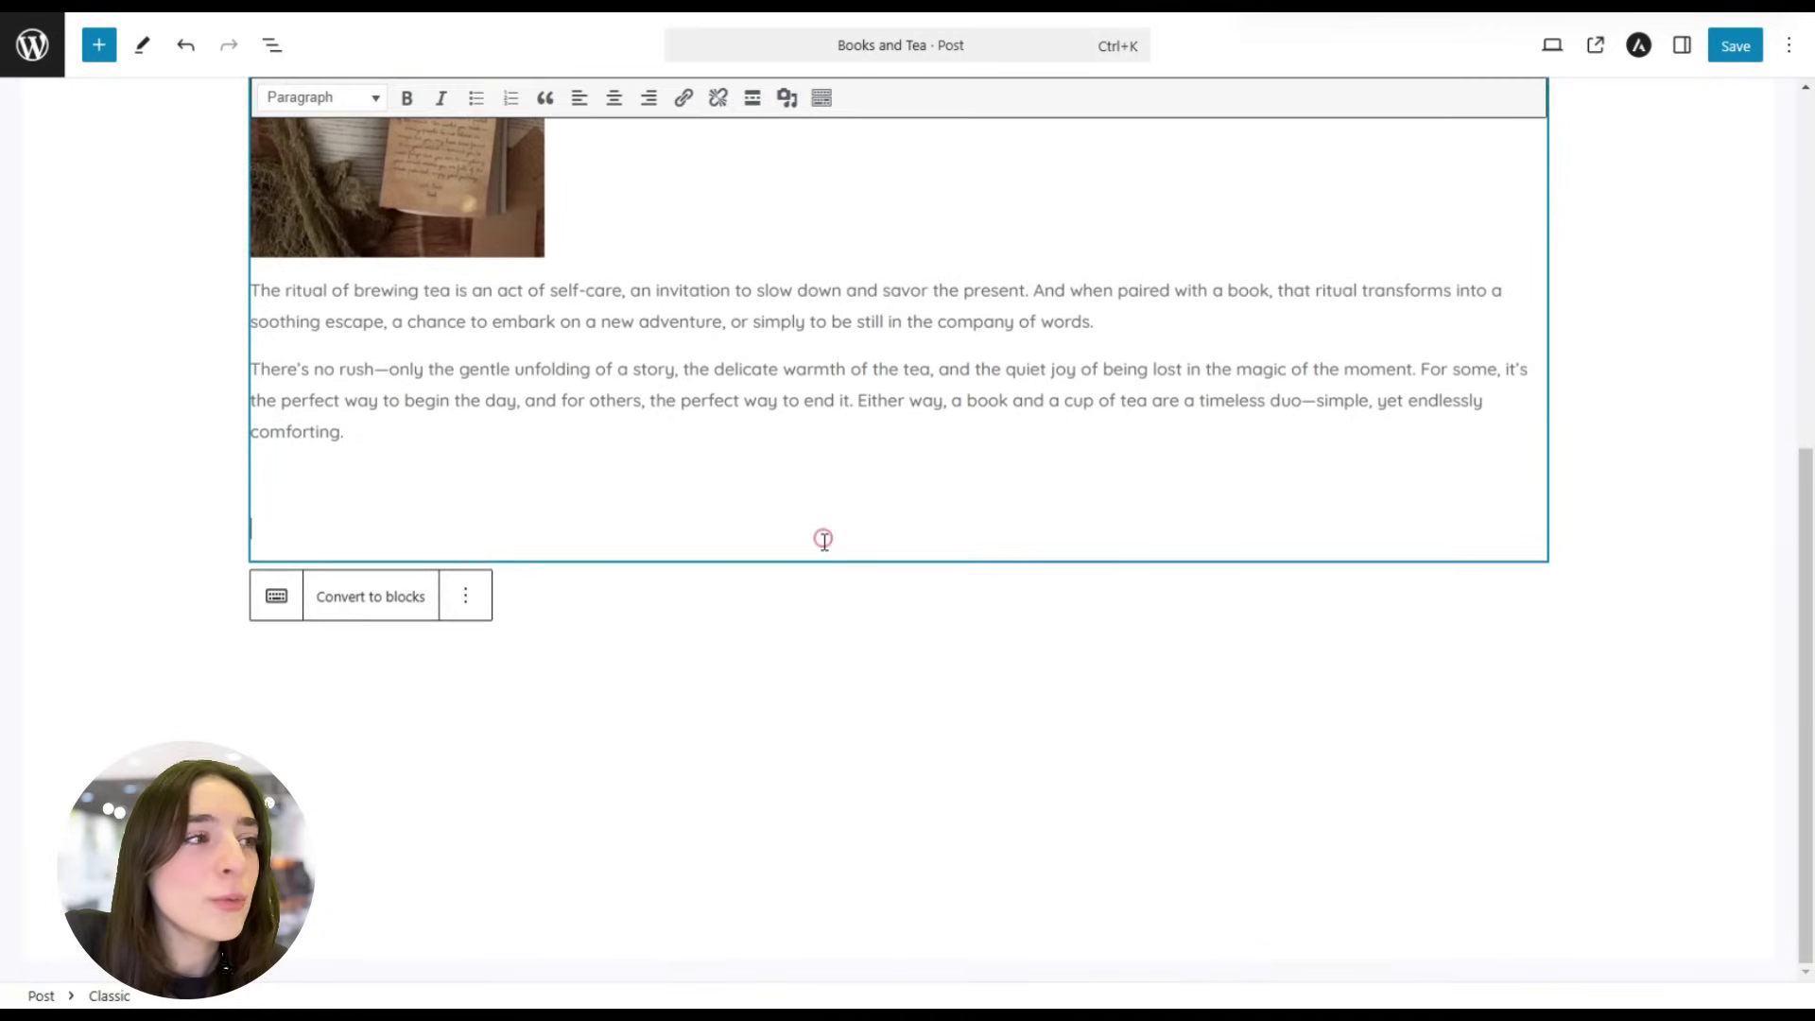
{"action": "left_click", "coordinate": [766, 588]}
{"action": "left_click", "coordinate": [1532, 575]}
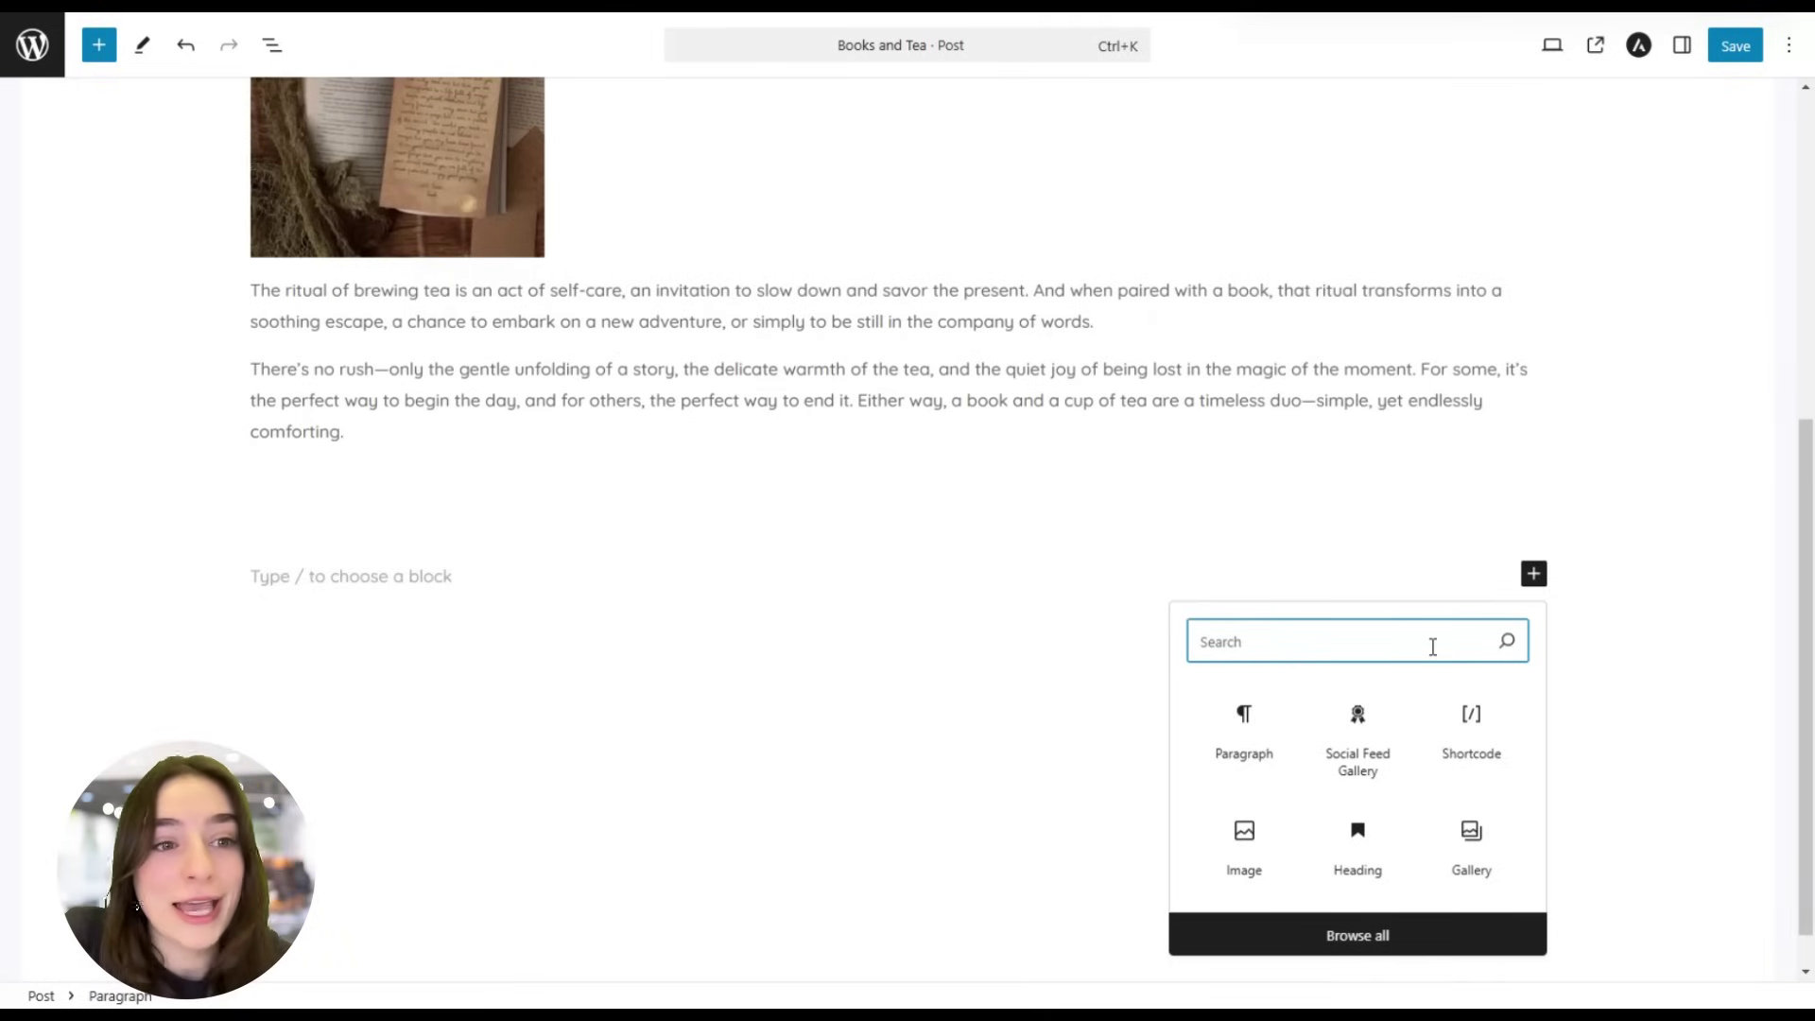
{"action": "left_click", "coordinate": [1367, 749]}
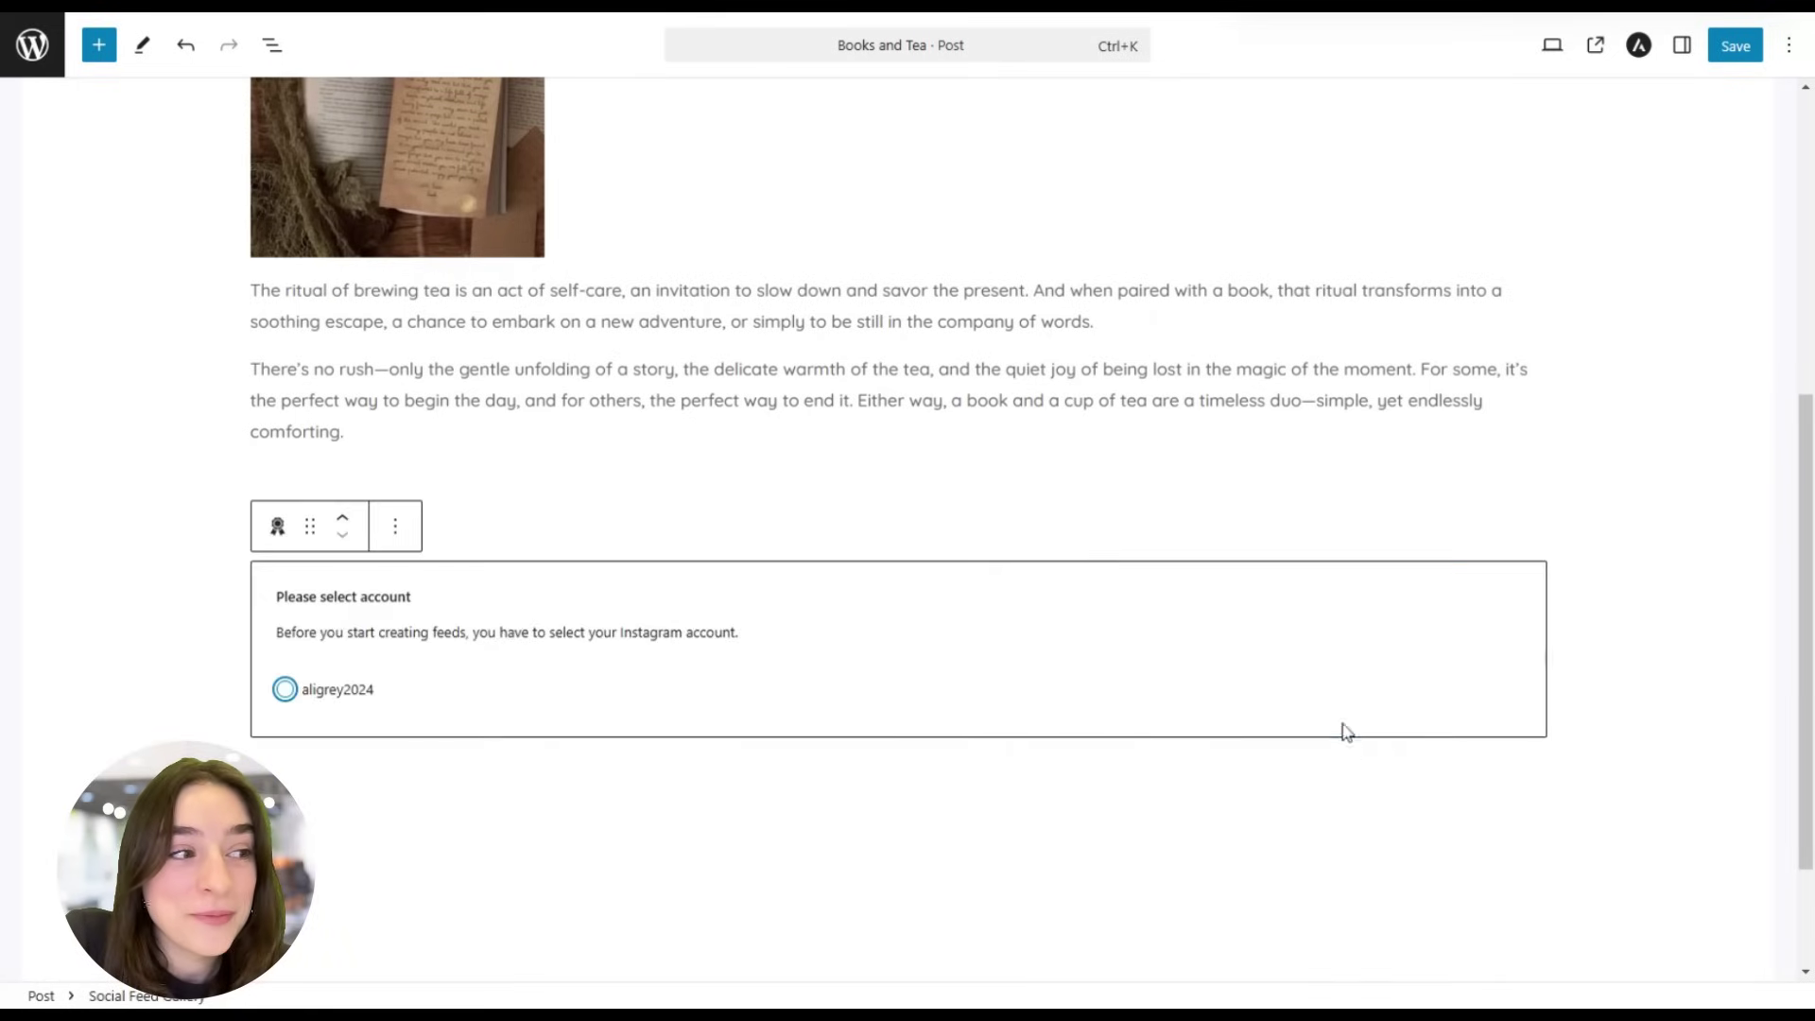
{"action": "left_click", "coordinate": [284, 691]}
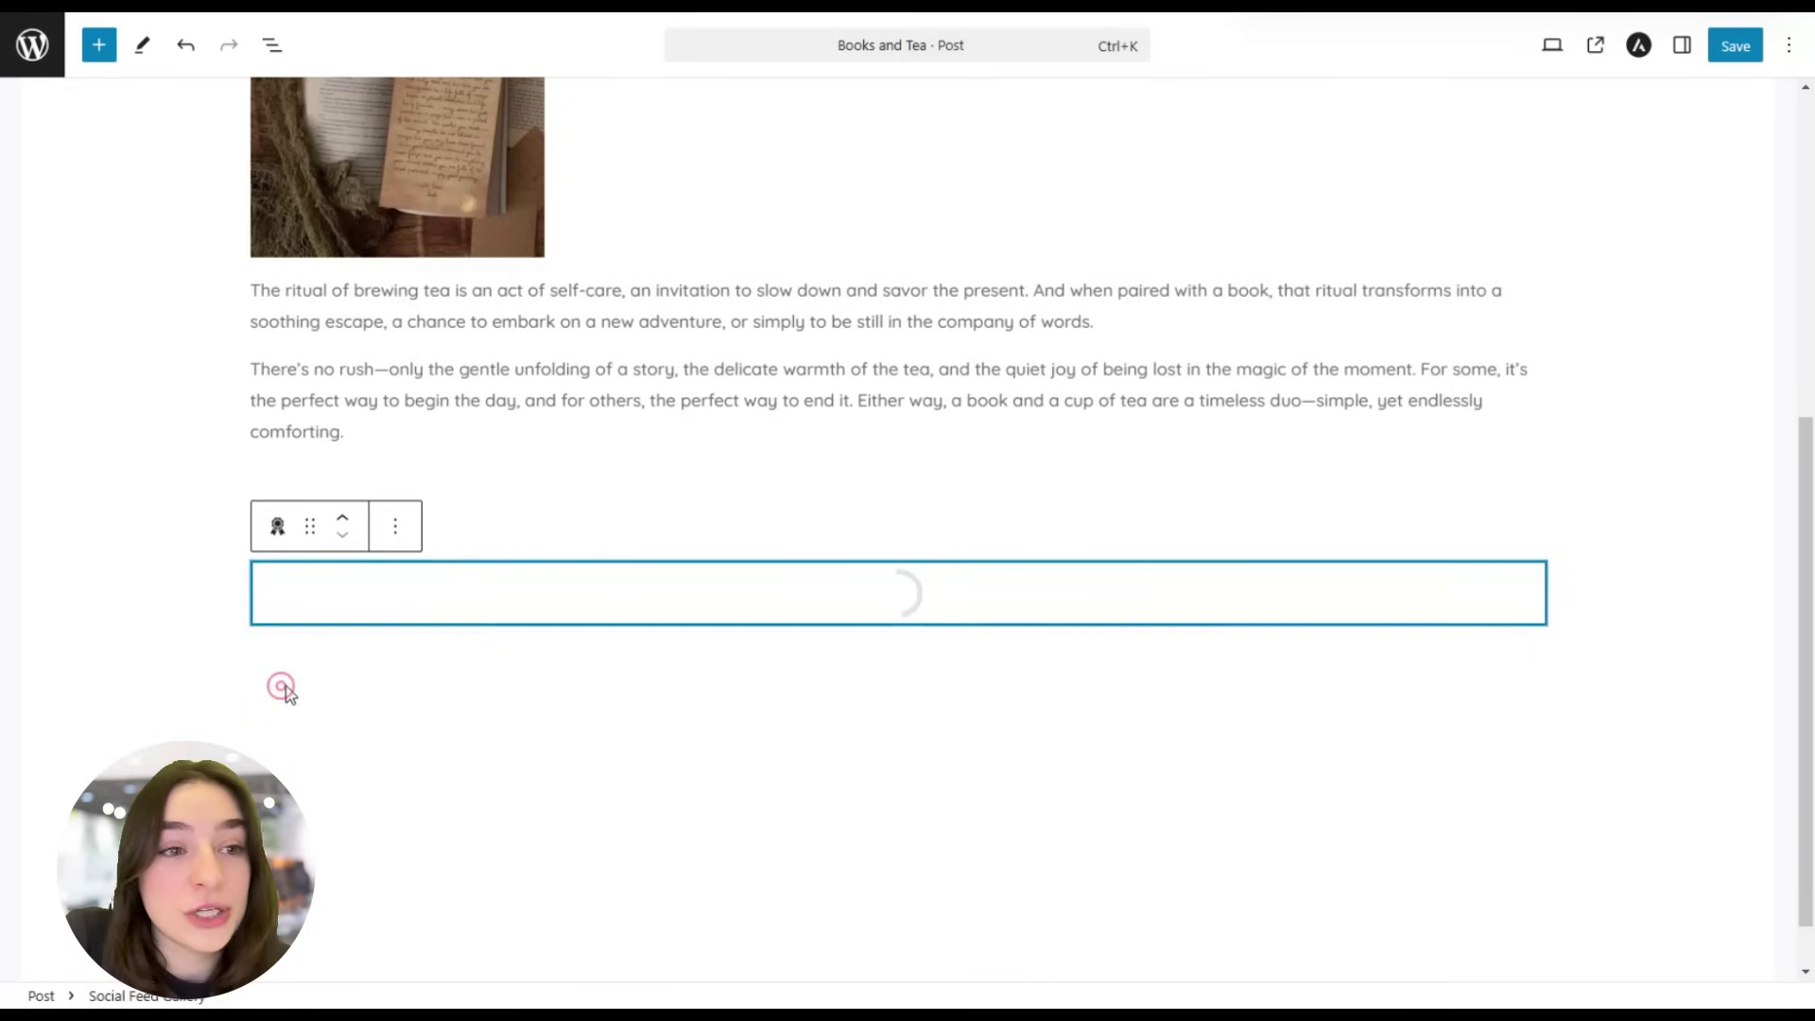
{"action": "scroll", "coordinate": [851, 653], "scroll_direction": "down", "scroll_amount": 2}
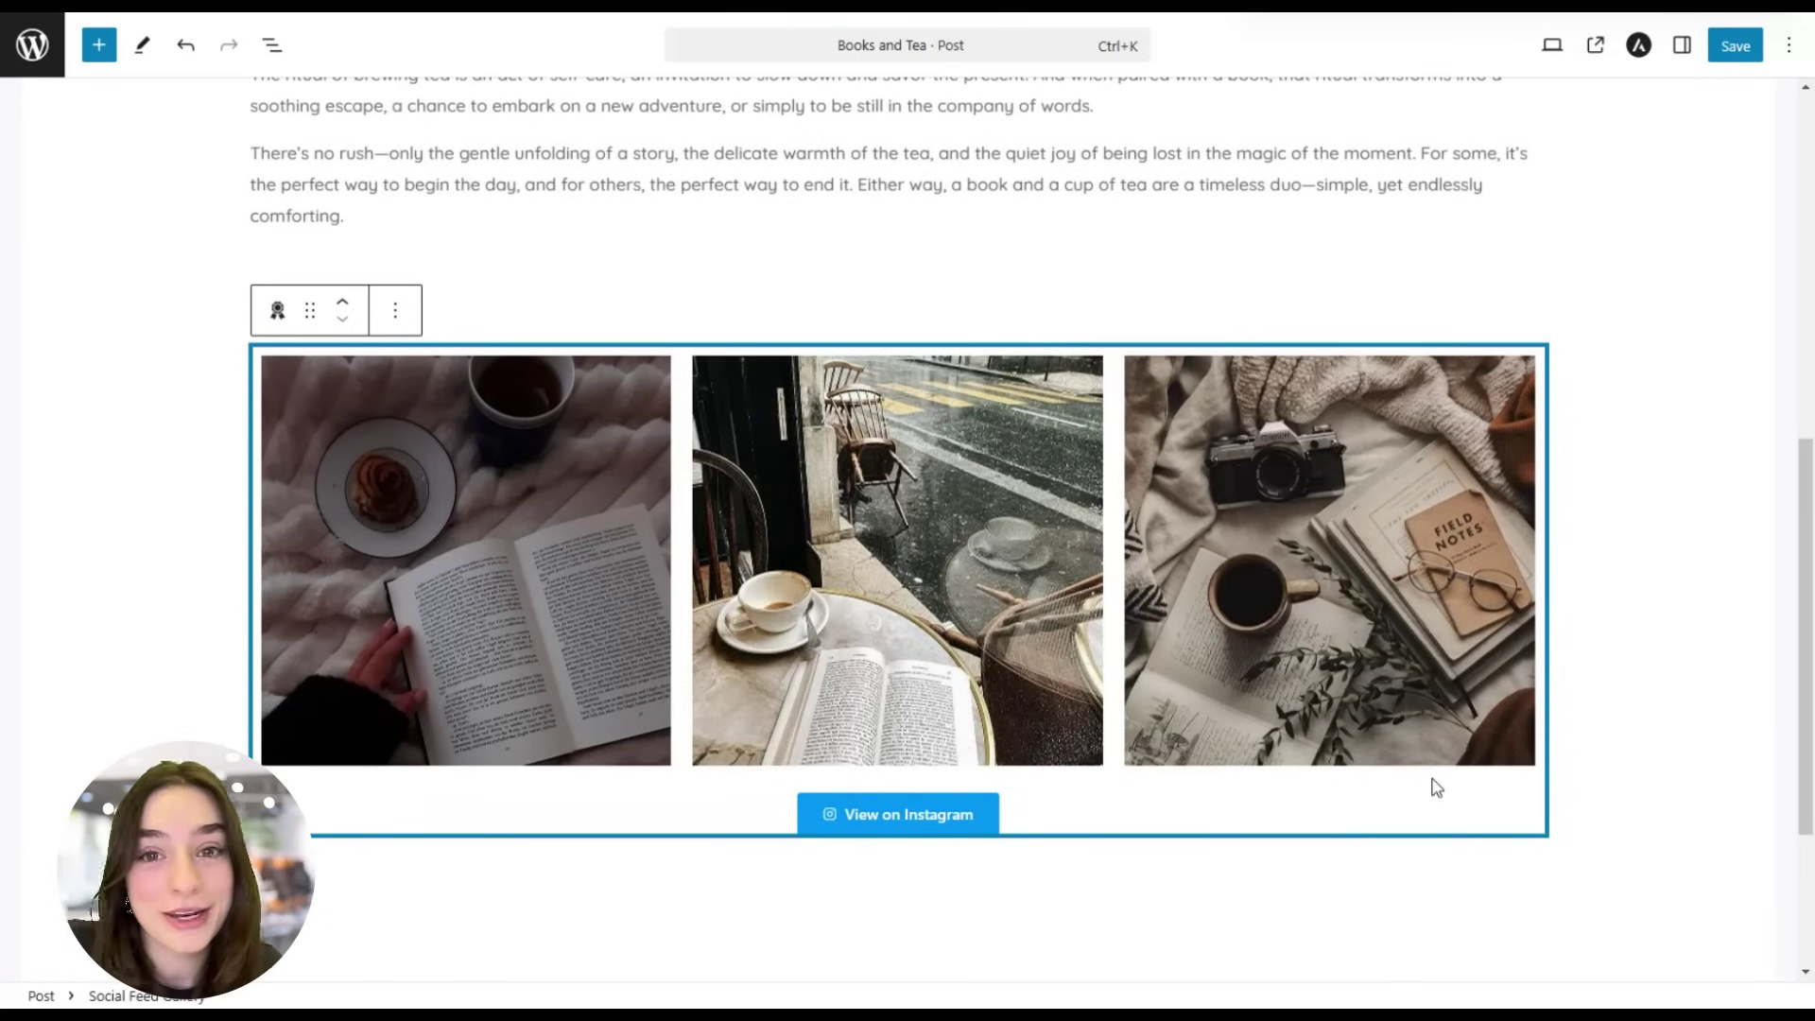
In the feed block's settings, change the Instagram feed layout from Gallery to Masonry, keeping the limit of 12
{"action": "left_click", "coordinate": [1684, 48]}
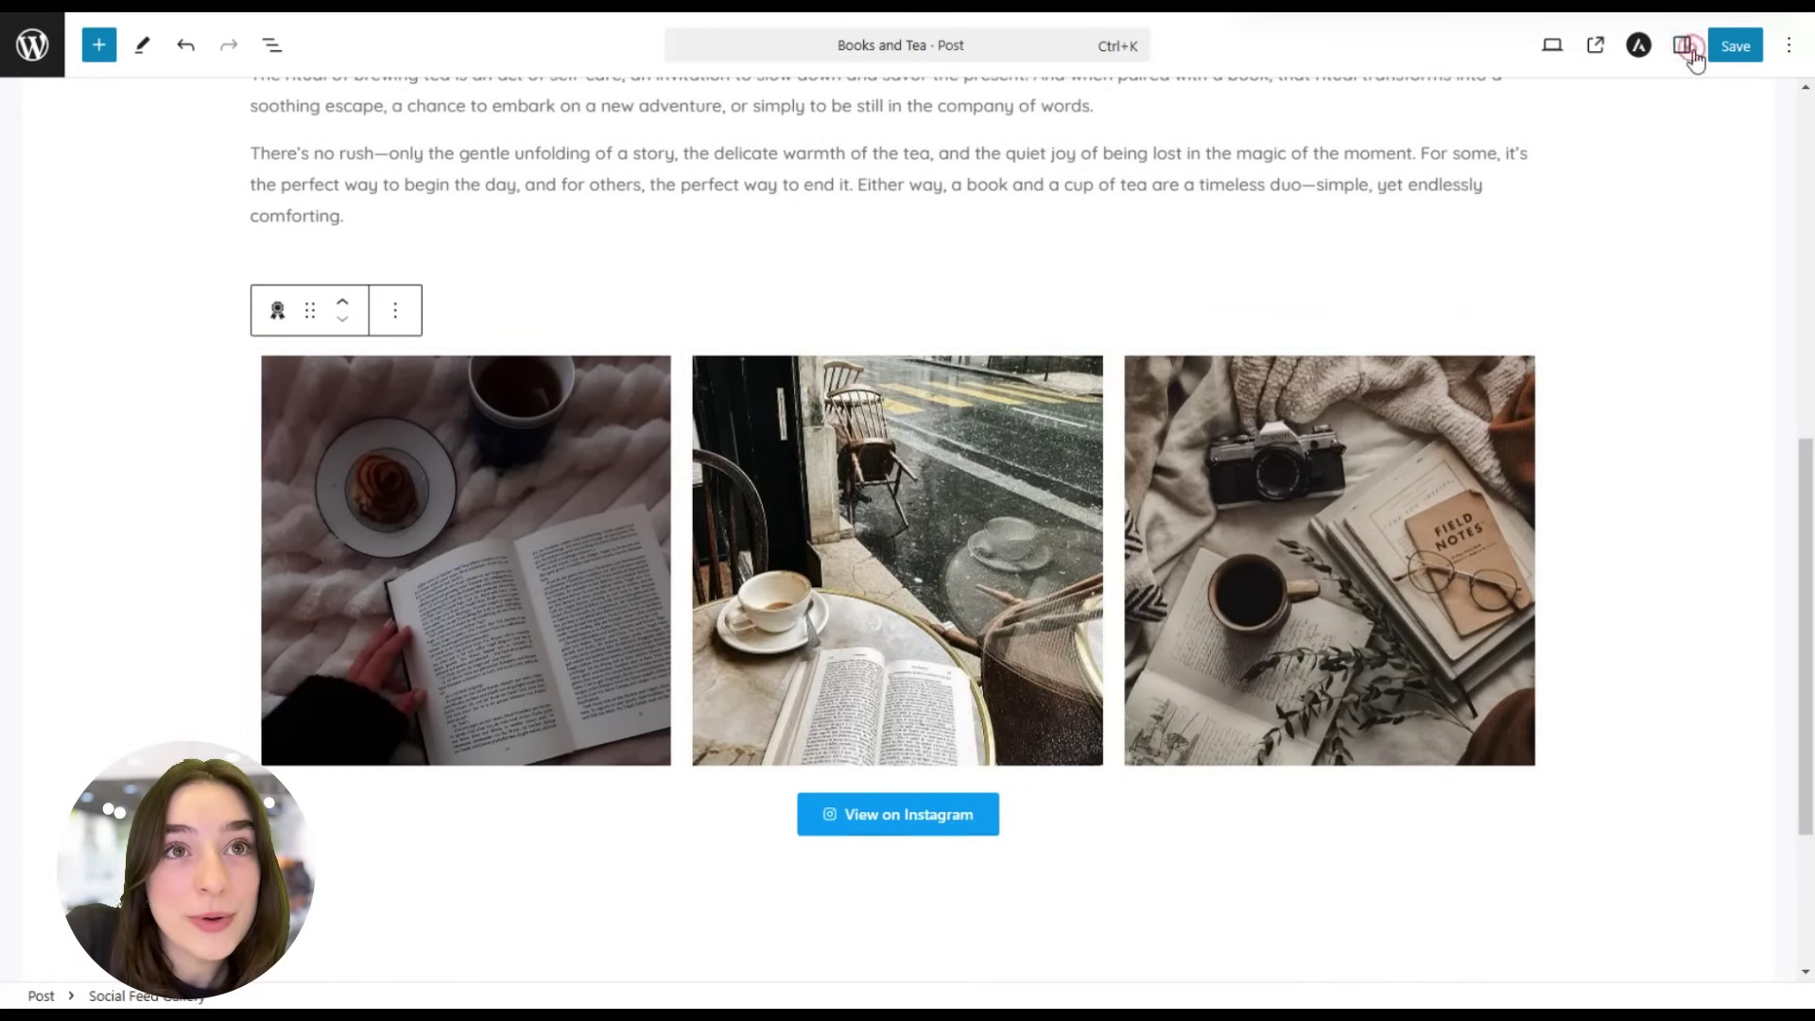
{"action": "scroll", "coordinate": [1569, 652], "scroll_direction": "down", "scroll_amount": 1}
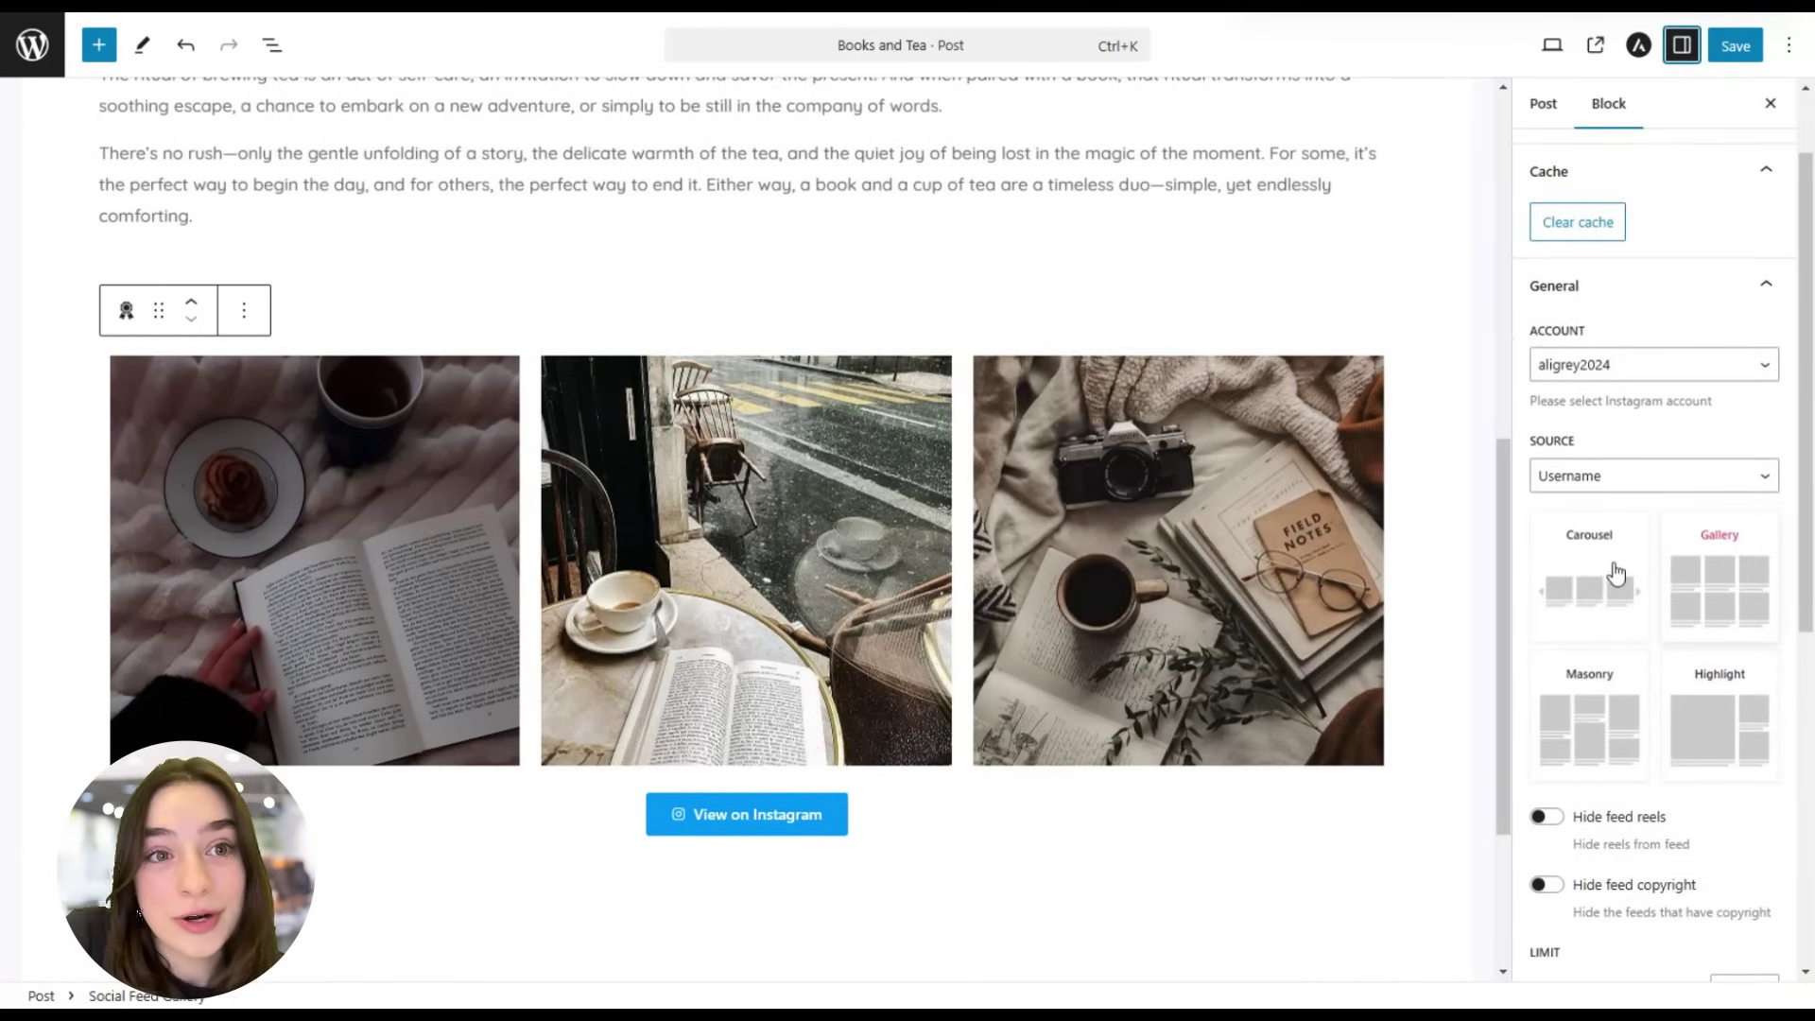
{"action": "scroll", "coordinate": [1642, 626], "scroll_direction": "down", "scroll_amount": 1}
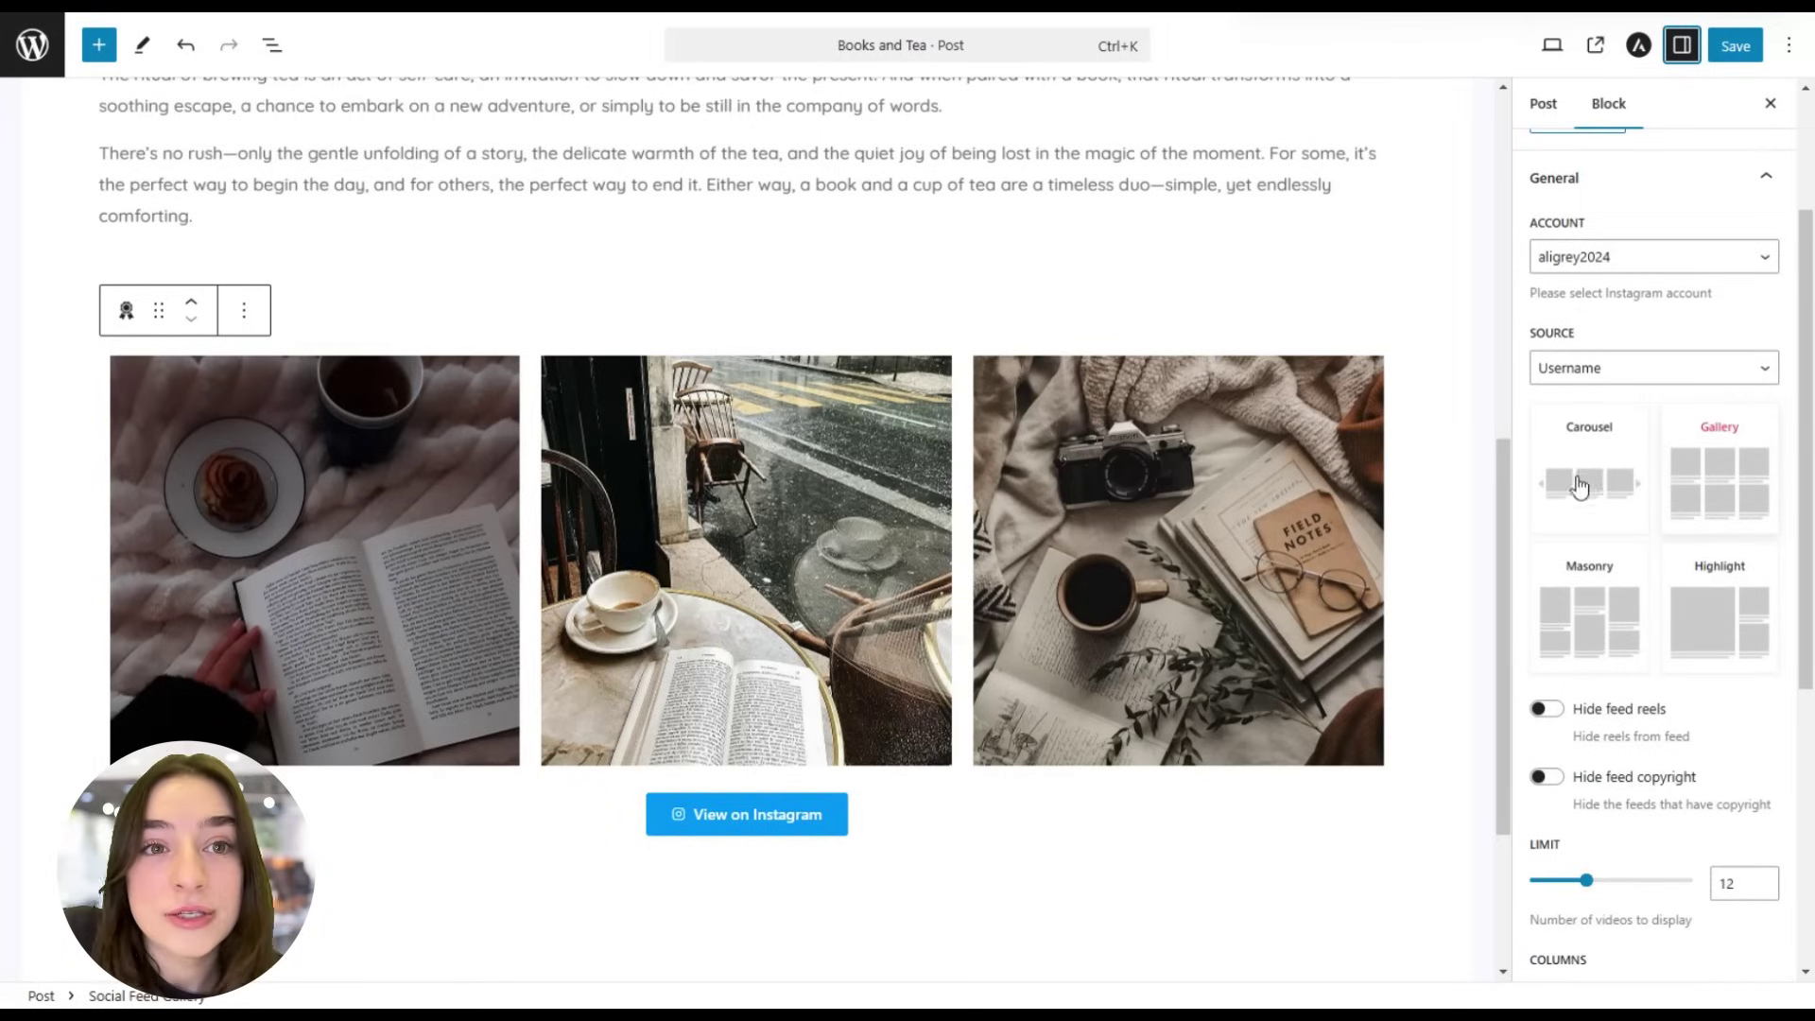
{"action": "left_click", "coordinate": [1581, 618]}
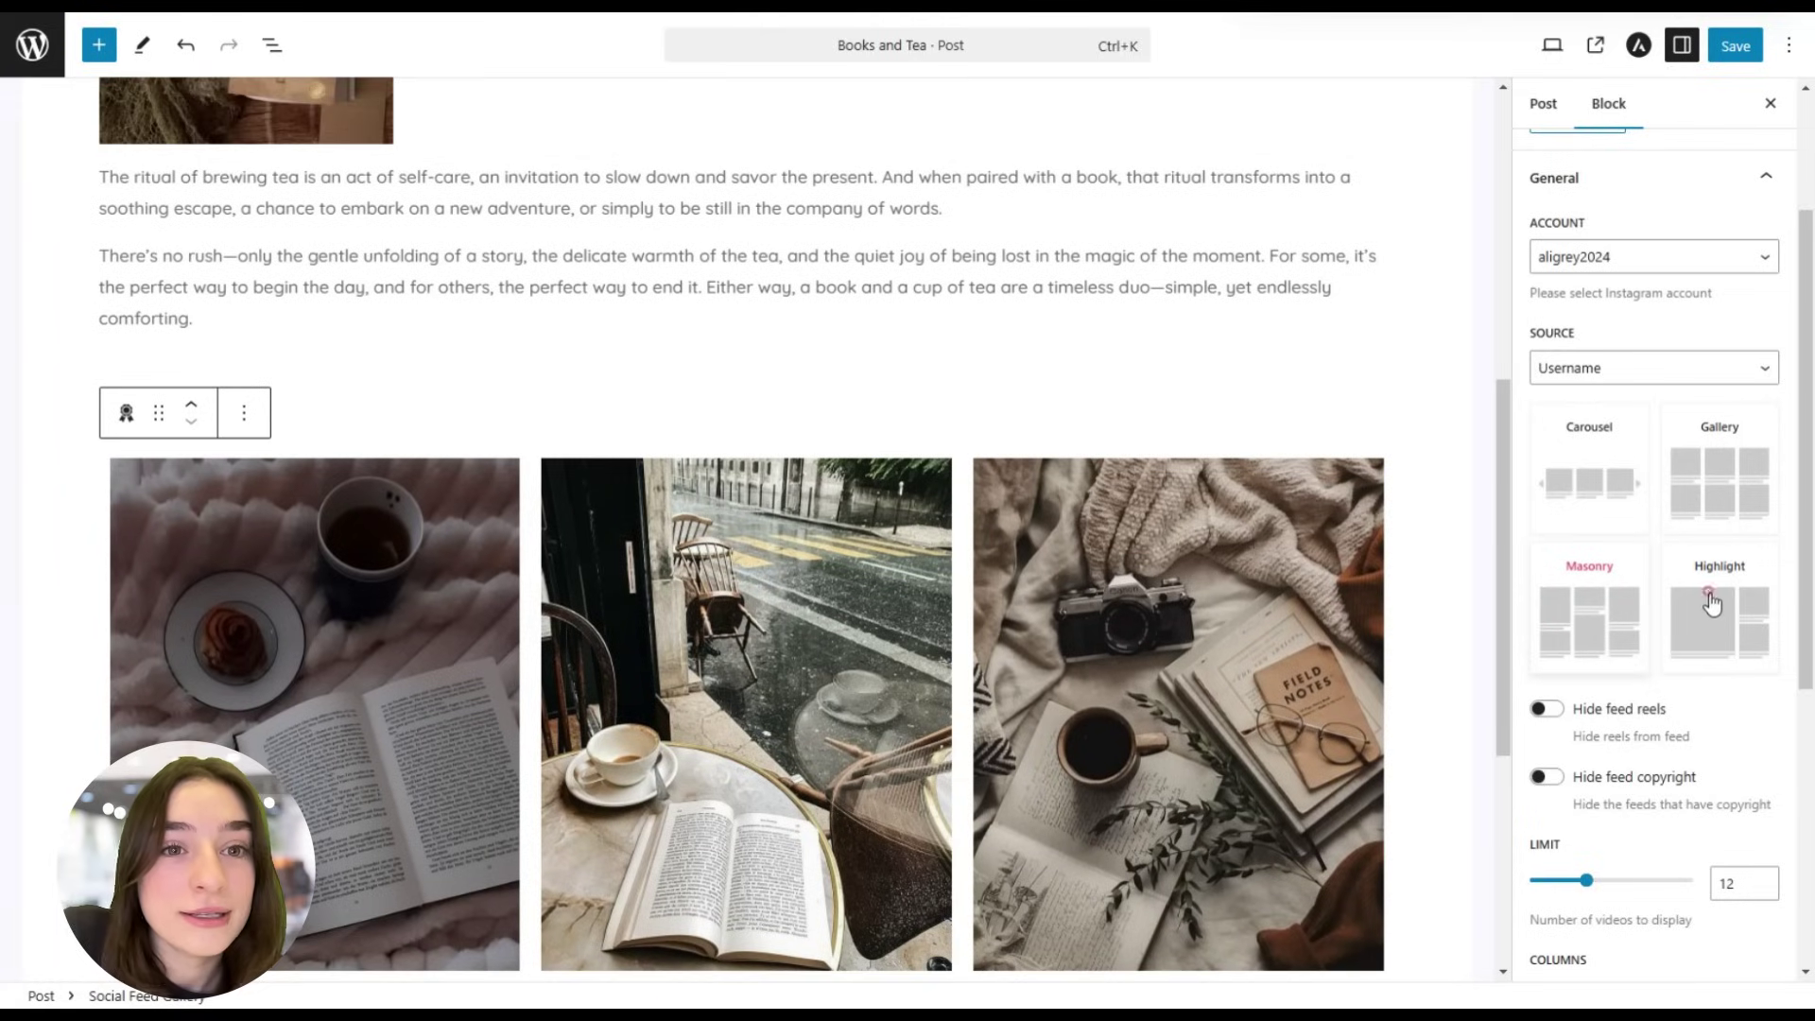